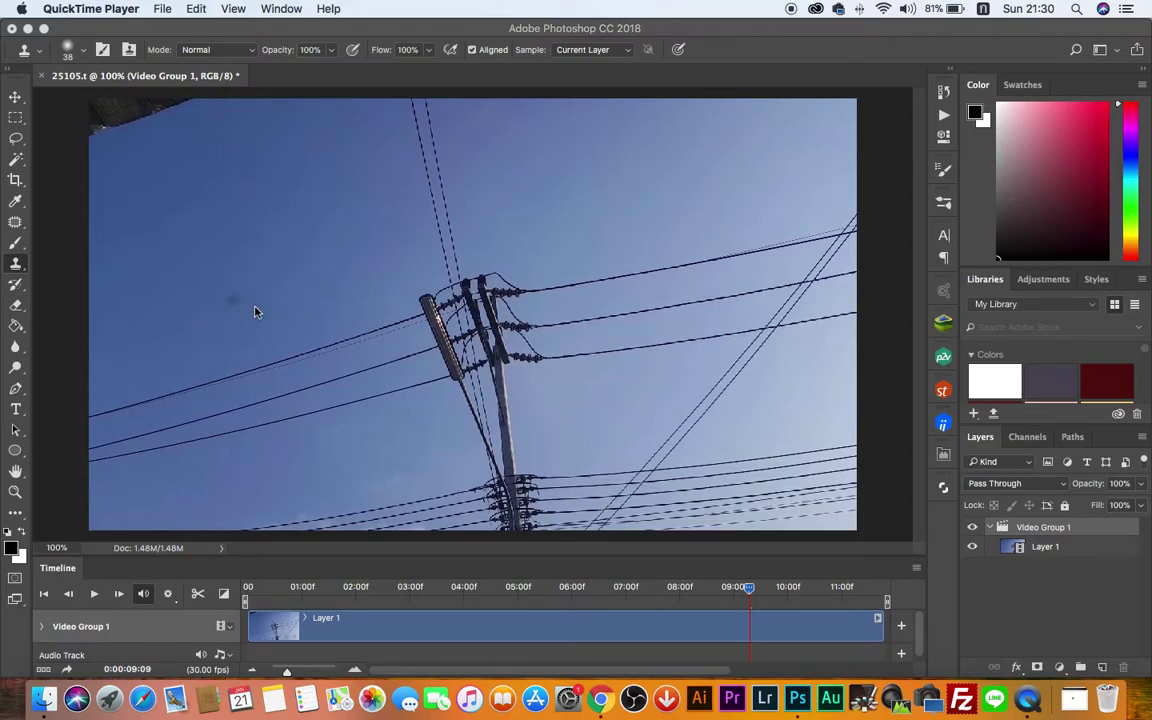
# Step: Undo the earlier clone fix and replay the clip so the dark dust spot reappears
pyautogui.press('super+z')
pyautogui.click(96, 594)
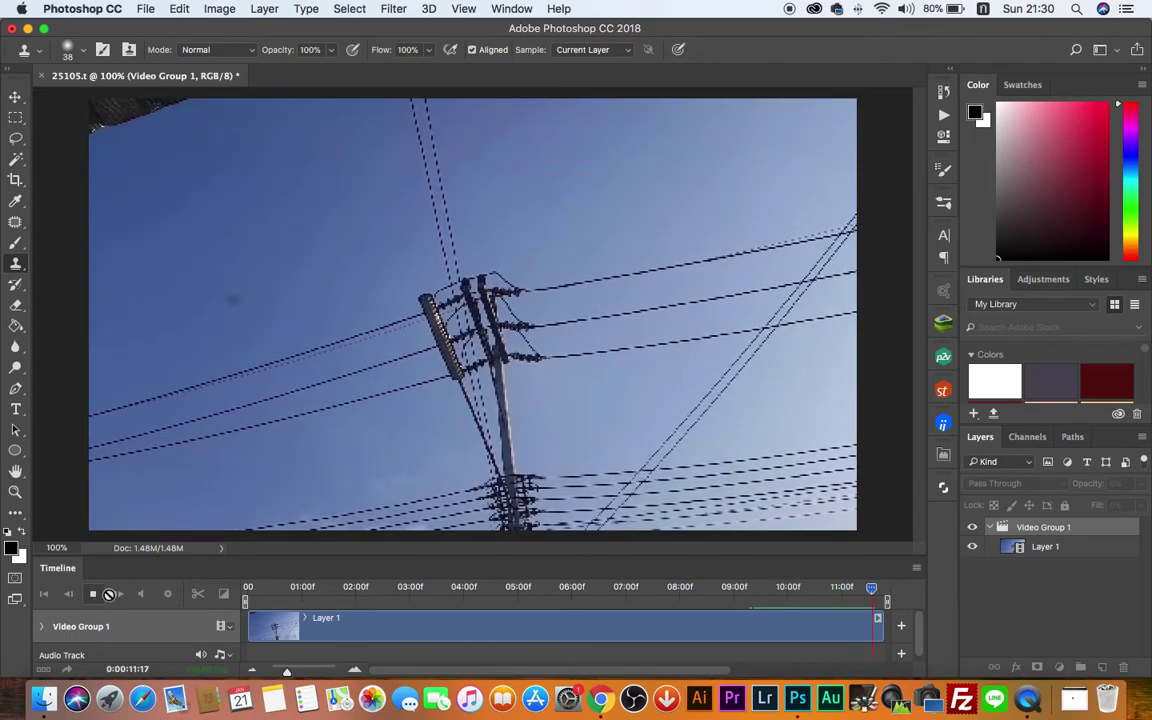
pyautogui.click(93, 596)
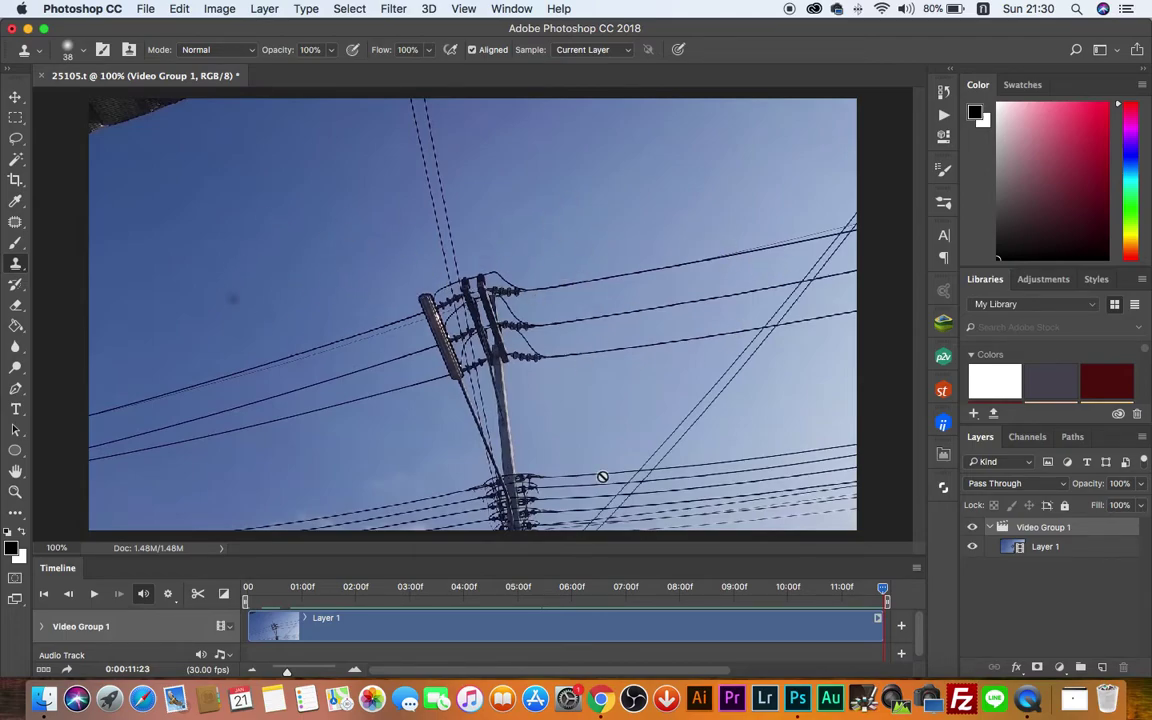
# Step: Scrub through the opening frames and leave the playhead on frame 0:00:00:17
pyautogui.moveTo(882, 590); pyautogui.dragTo(279, 591)
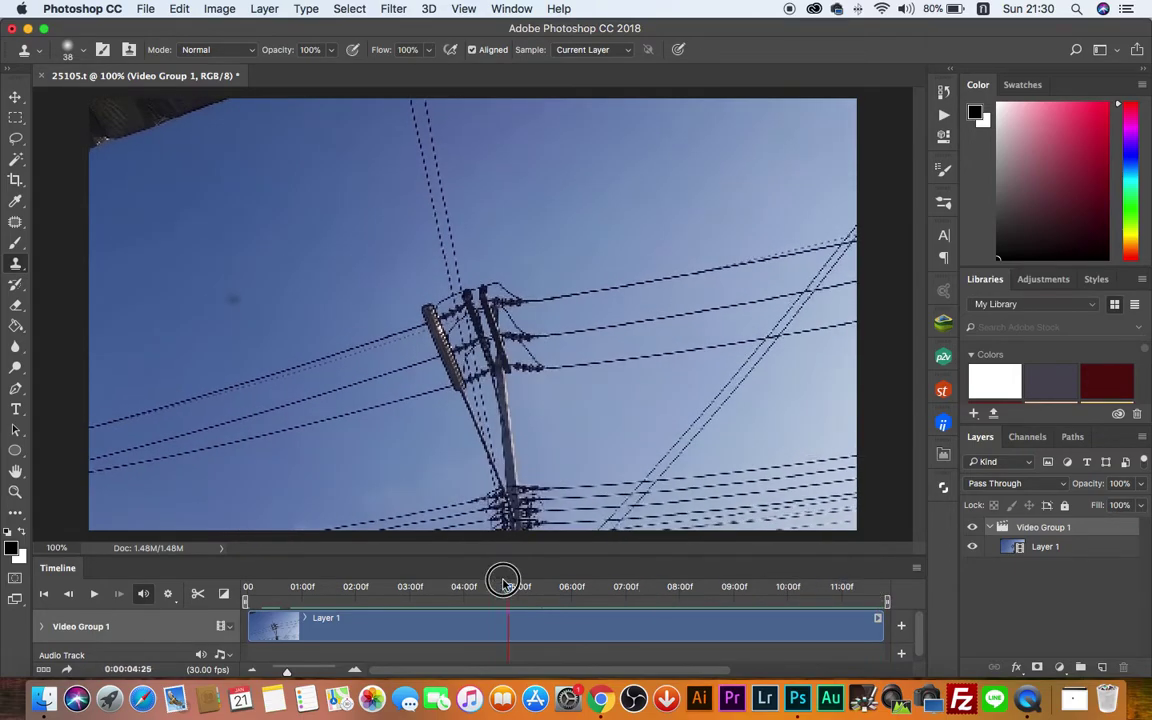
pyautogui.moveTo(279, 591)
pyautogui.mouseDown()
pyautogui.moveTo(236, 591)
pyautogui.moveTo(280, 601)
pyautogui.mouseUp()
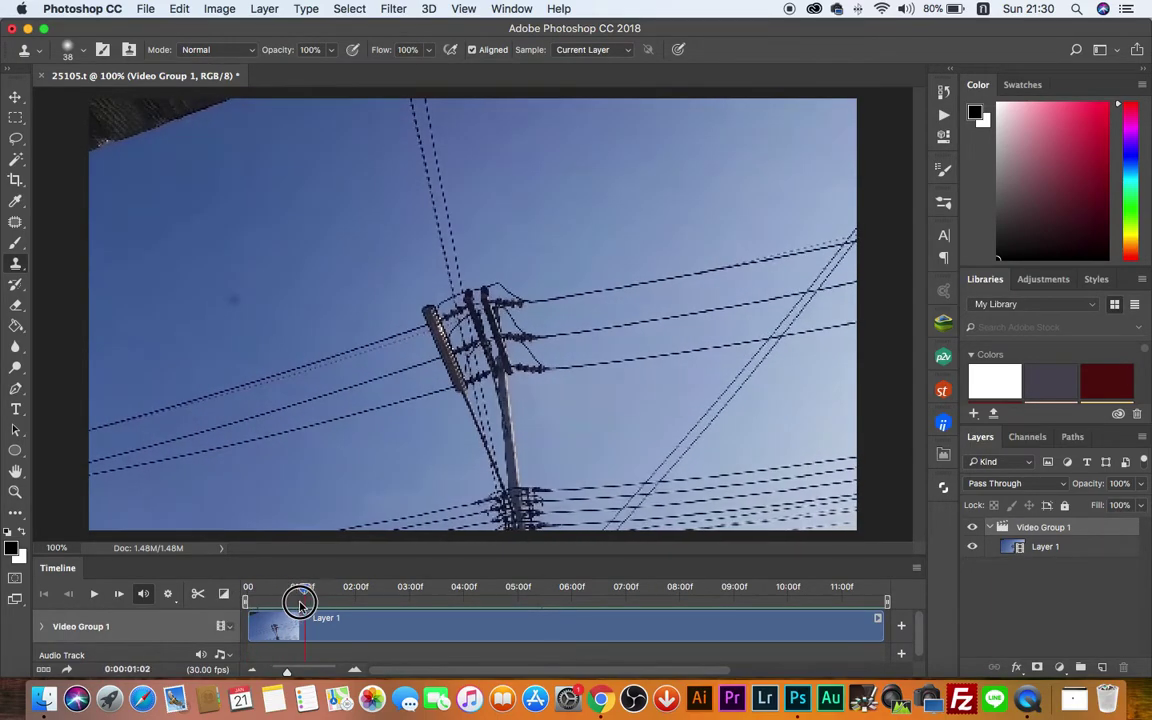
pyautogui.moveTo(280, 601); pyautogui.dragTo(218, 605)
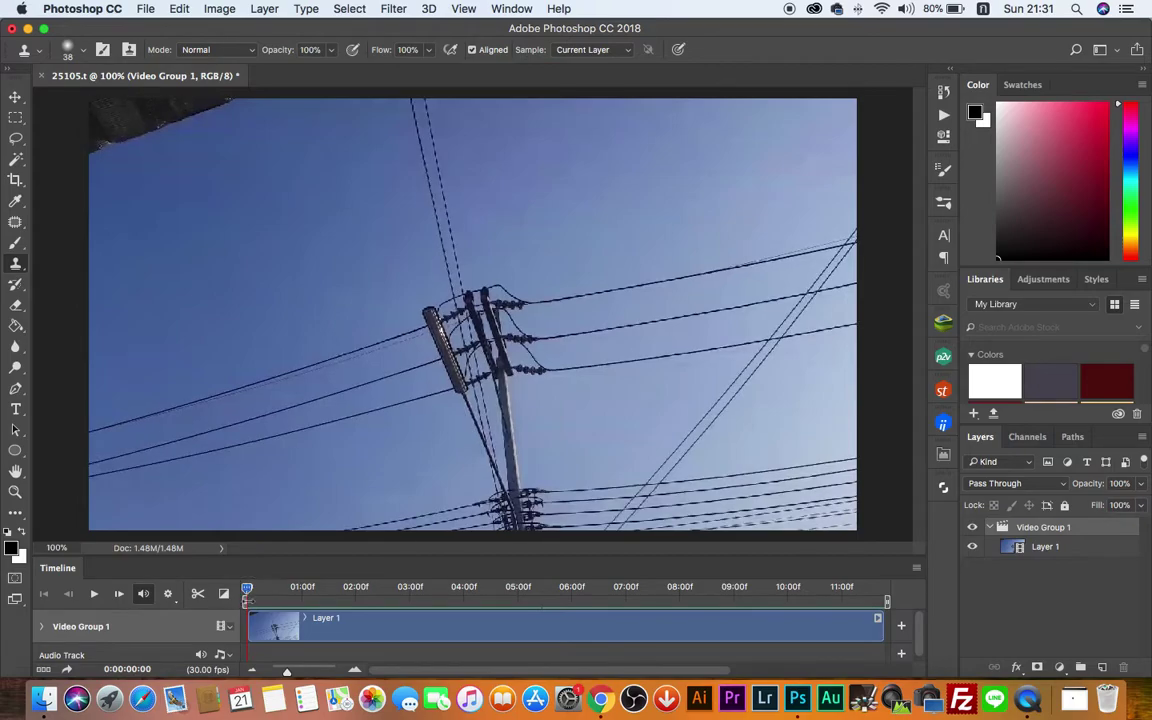
pyautogui.click(248, 591)
pyautogui.moveTo(248, 591); pyautogui.dragTo(241, 592)
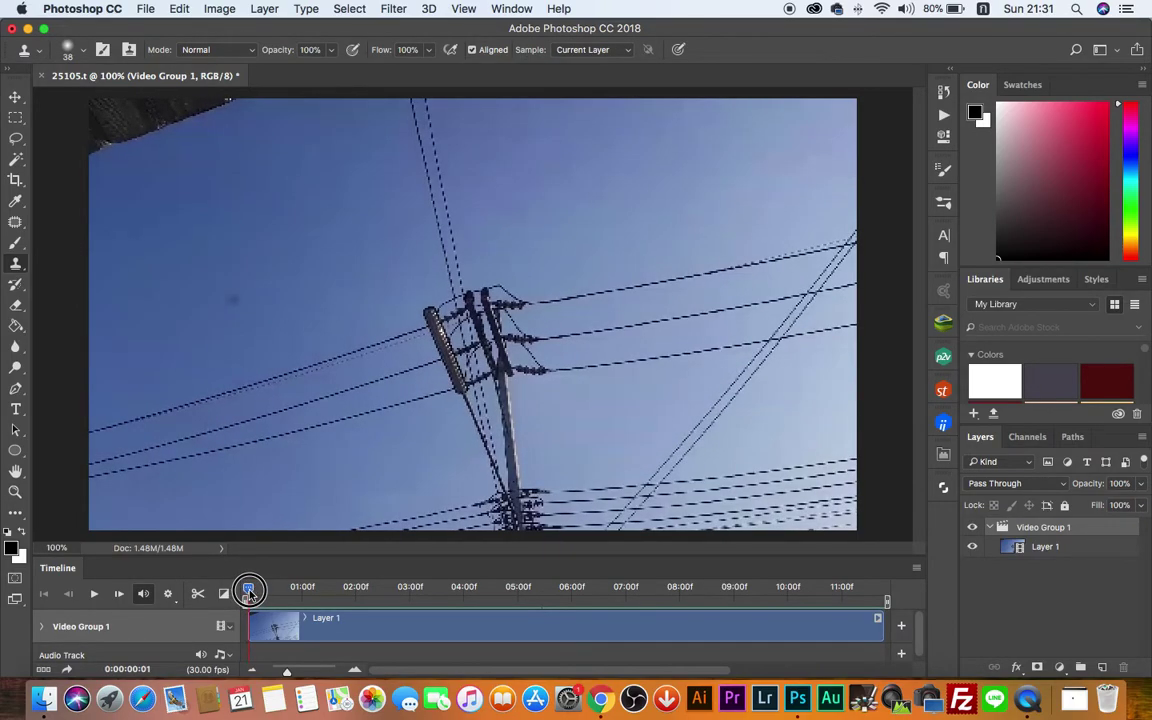
pyautogui.moveTo(248, 591); pyautogui.dragTo(275, 594)
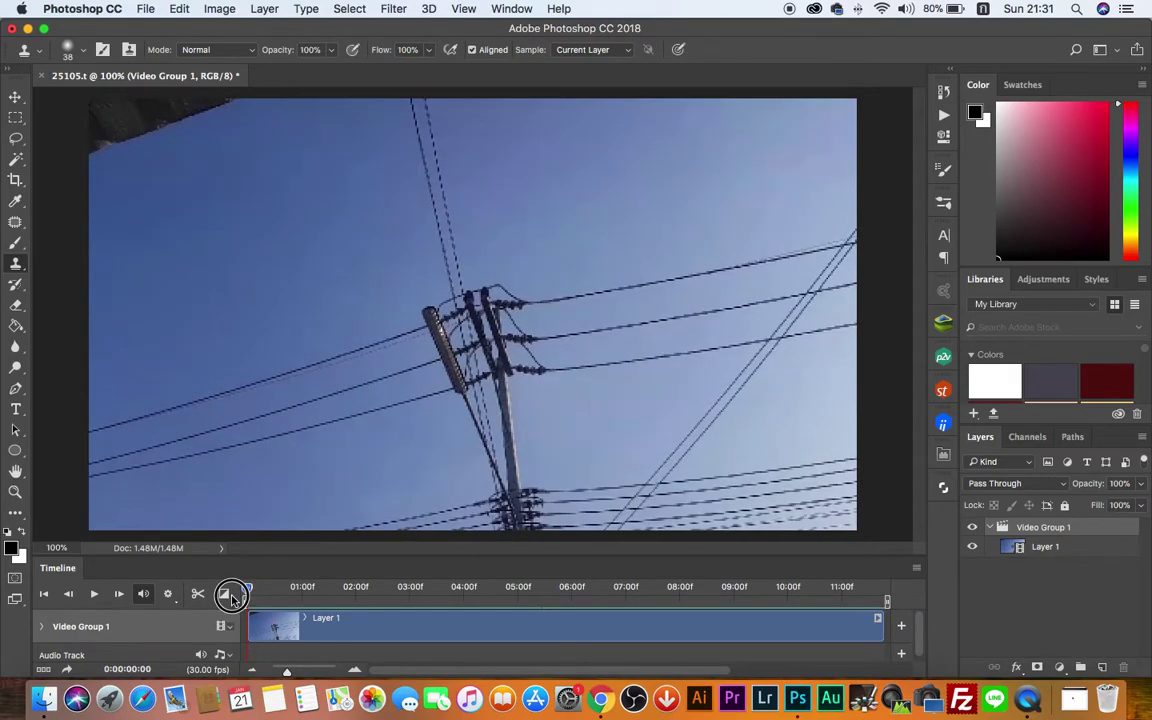
pyautogui.moveTo(275, 594); pyautogui.dragTo(277, 592)
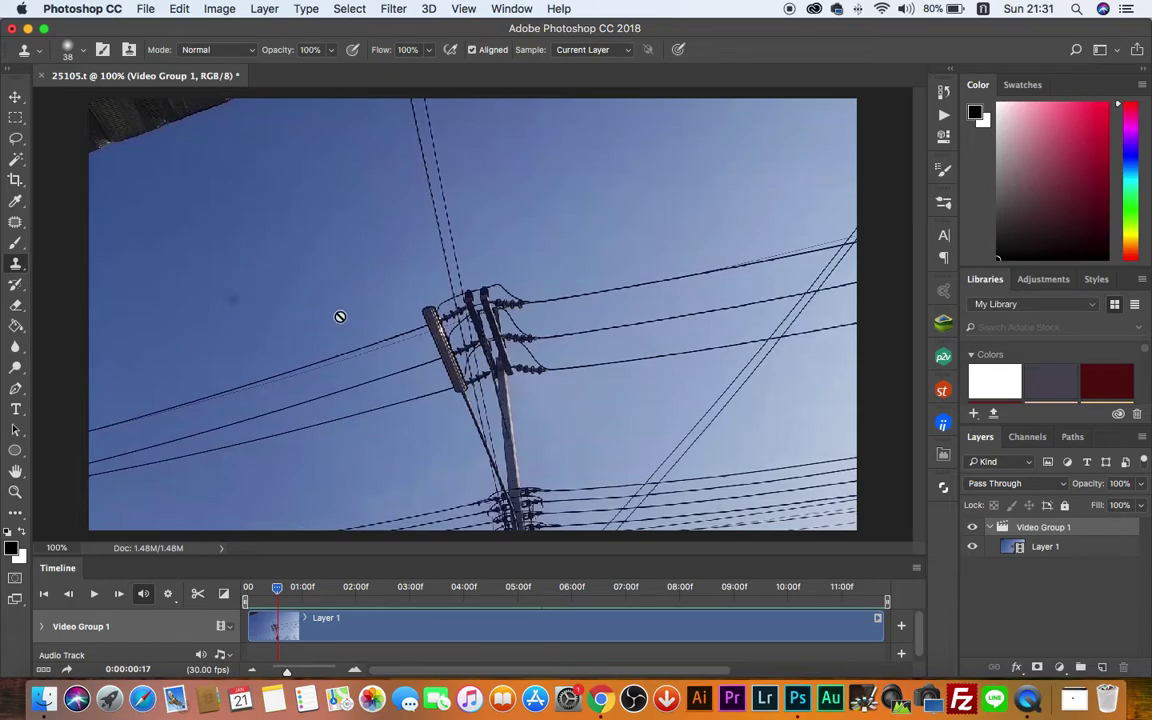
# Step: Add a new empty Layer 2 and move it out above Video Group 1
pyautogui.click(1046, 547)
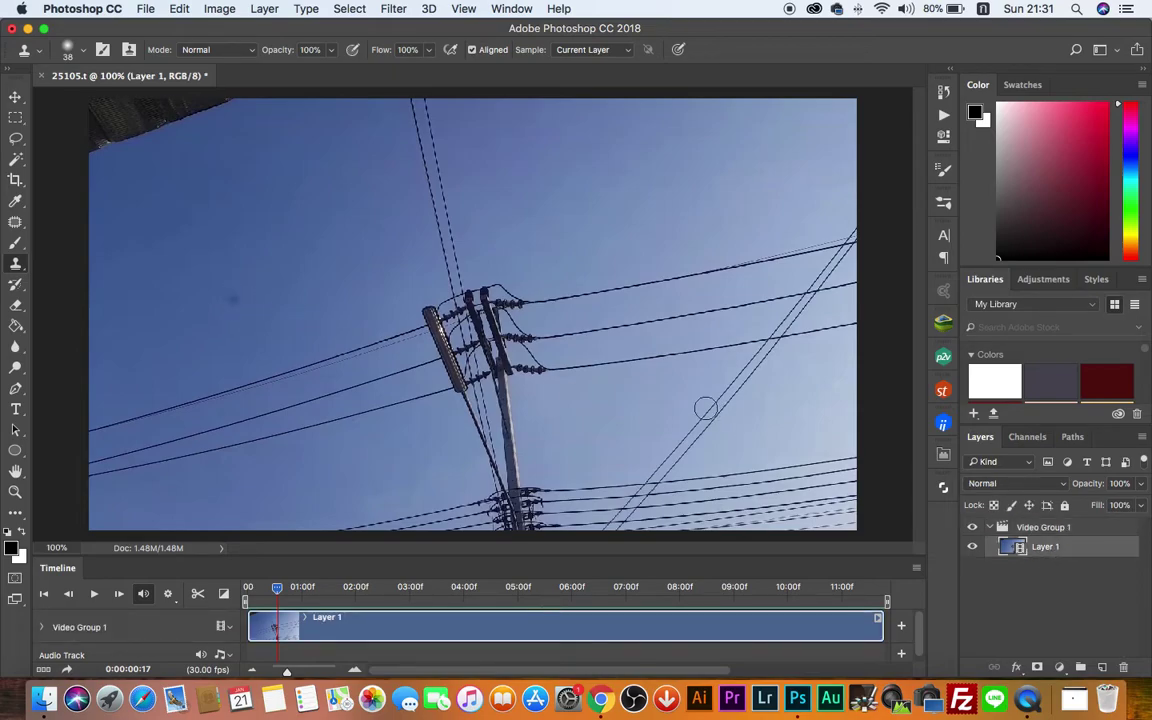
pyautogui.click(243, 308)
pyautogui.click(1101, 666)
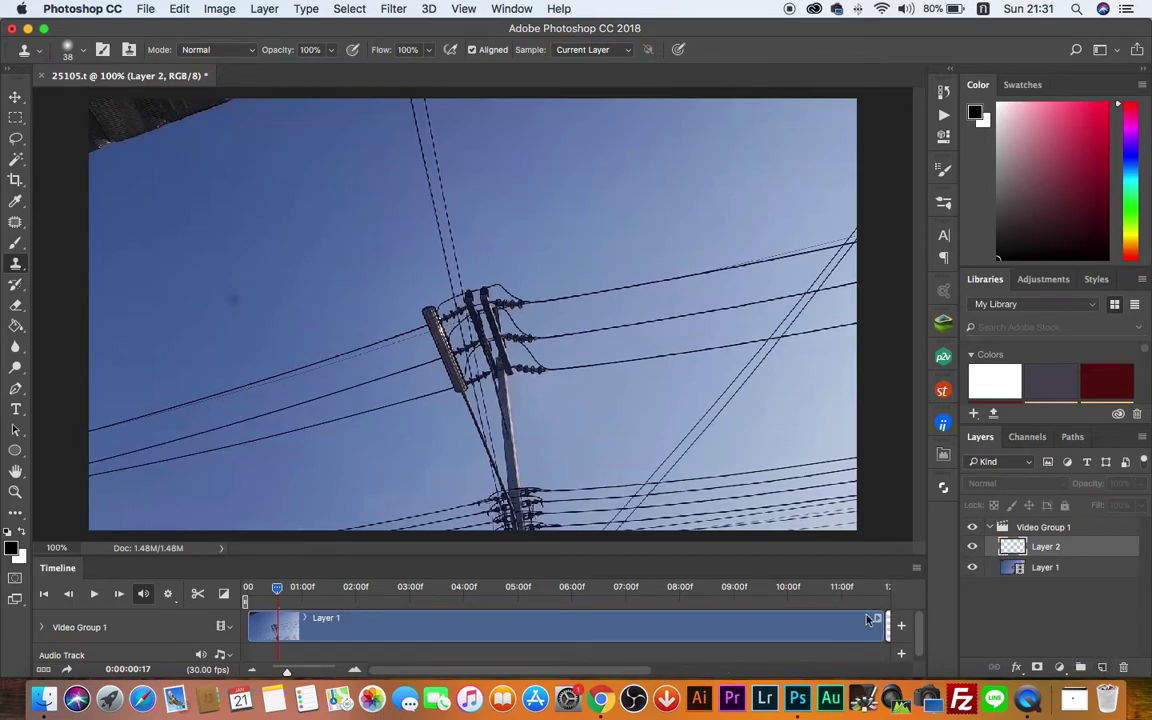
pyautogui.hscroll(5, 868, 620)
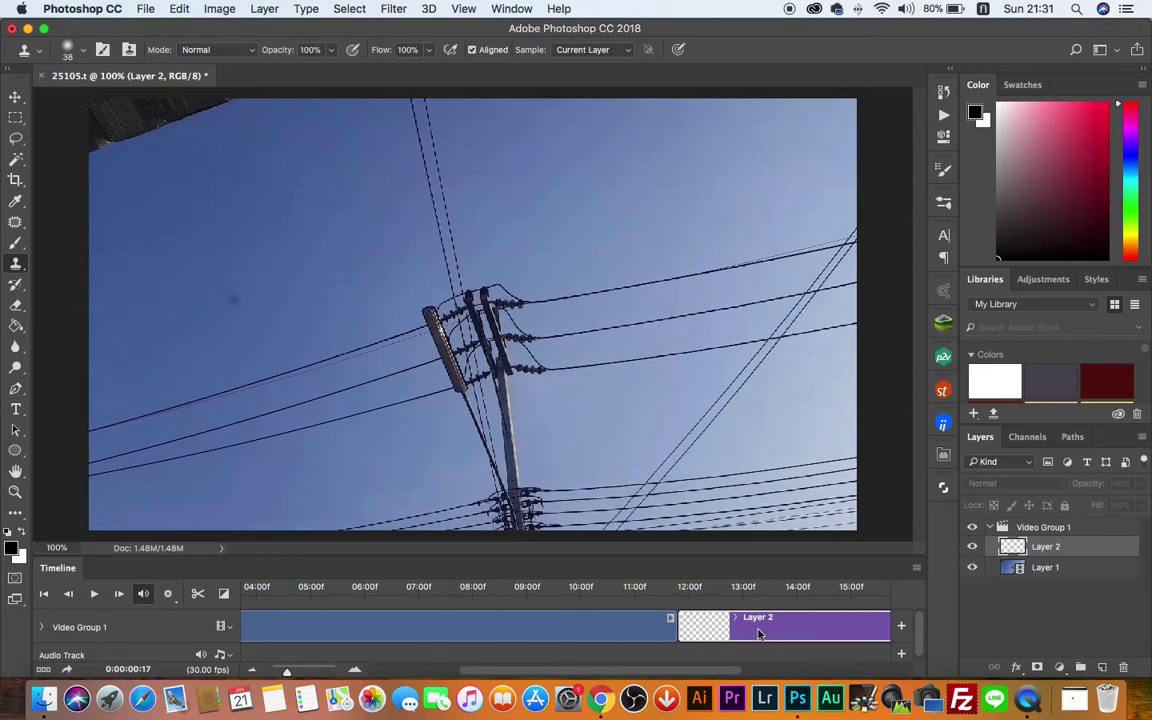
pyautogui.moveTo(758, 632); pyautogui.dragTo(725, 622)
pyautogui.moveTo(1020, 549); pyautogui.dragTo(953, 537)
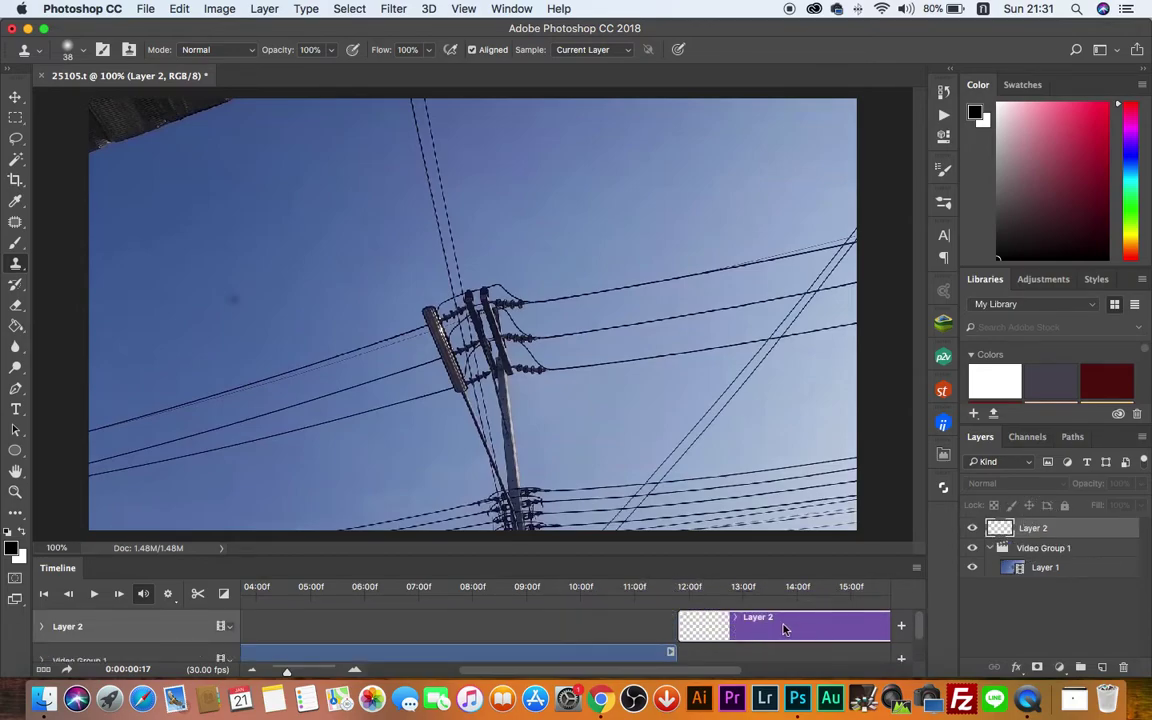
# Step: Start the Layer 2 clip at 00 and extend it to about 11:24
pyautogui.moveTo(785, 628); pyautogui.dragTo(447, 620)
pyautogui.hscroll(-5, 537, 628)
pyautogui.moveTo(681, 625); pyautogui.dragTo(435, 623)
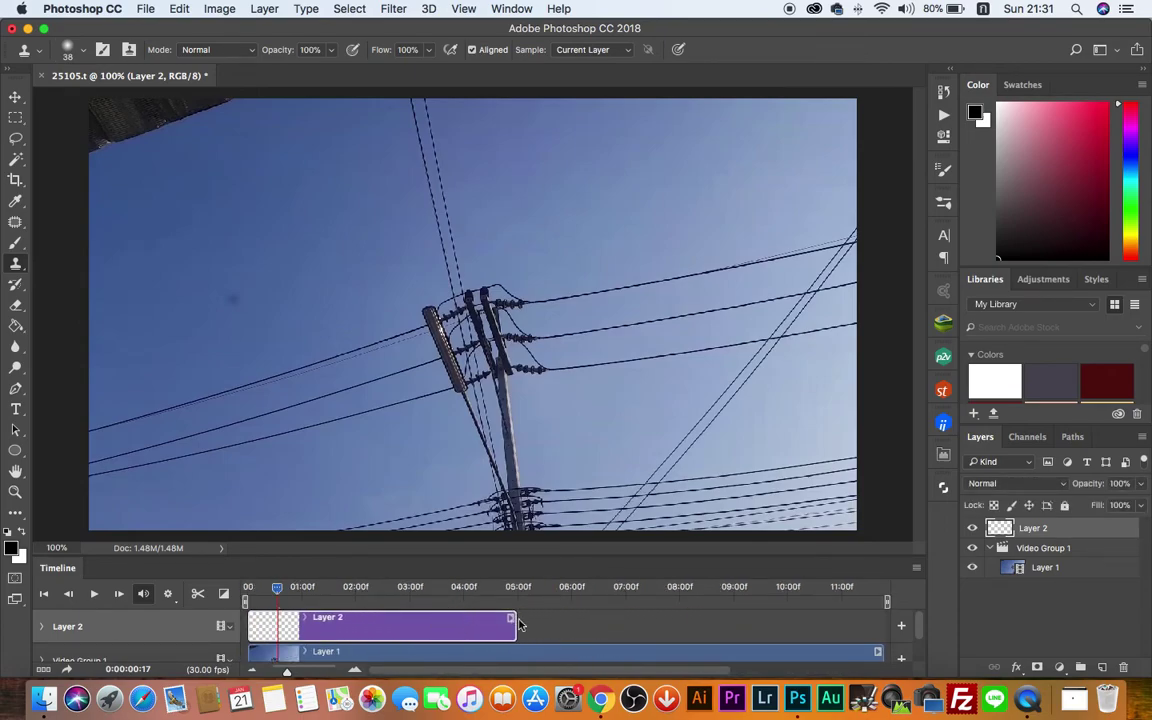
pyautogui.moveTo(516, 624); pyautogui.dragTo(880, 632)
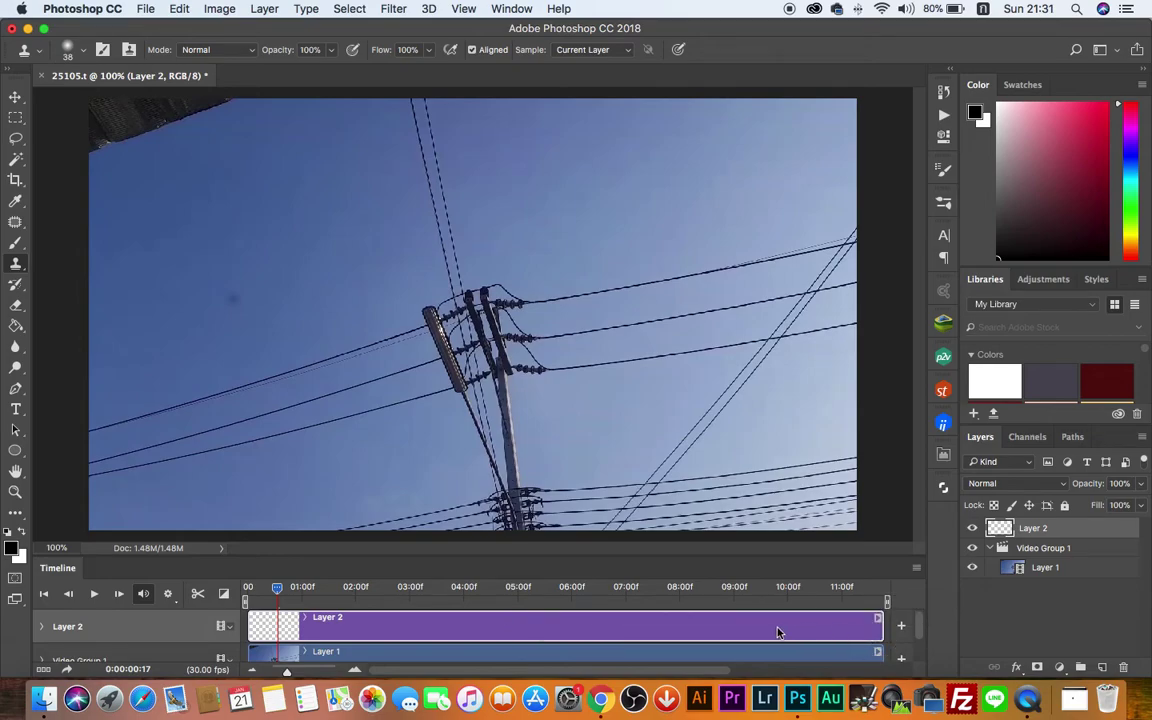
# Step: Switch between the Layer 1 and Layer 2 tracks, ending with the Layer 2 clip selected
pyautogui.scroll(-3, 267, 625)
pyautogui.click(268, 625)
pyautogui.scroll(3, 268, 636)
pyautogui.click(268, 636)
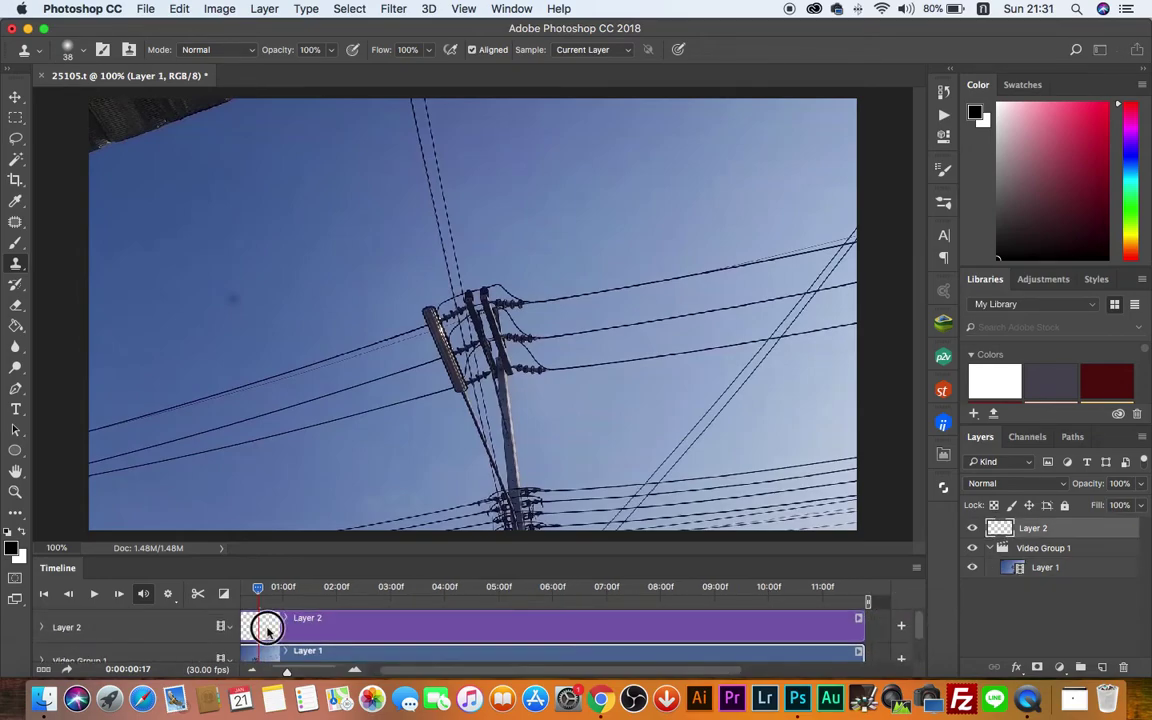
pyautogui.hscroll(-2, 265, 634)
pyautogui.click(262, 631)
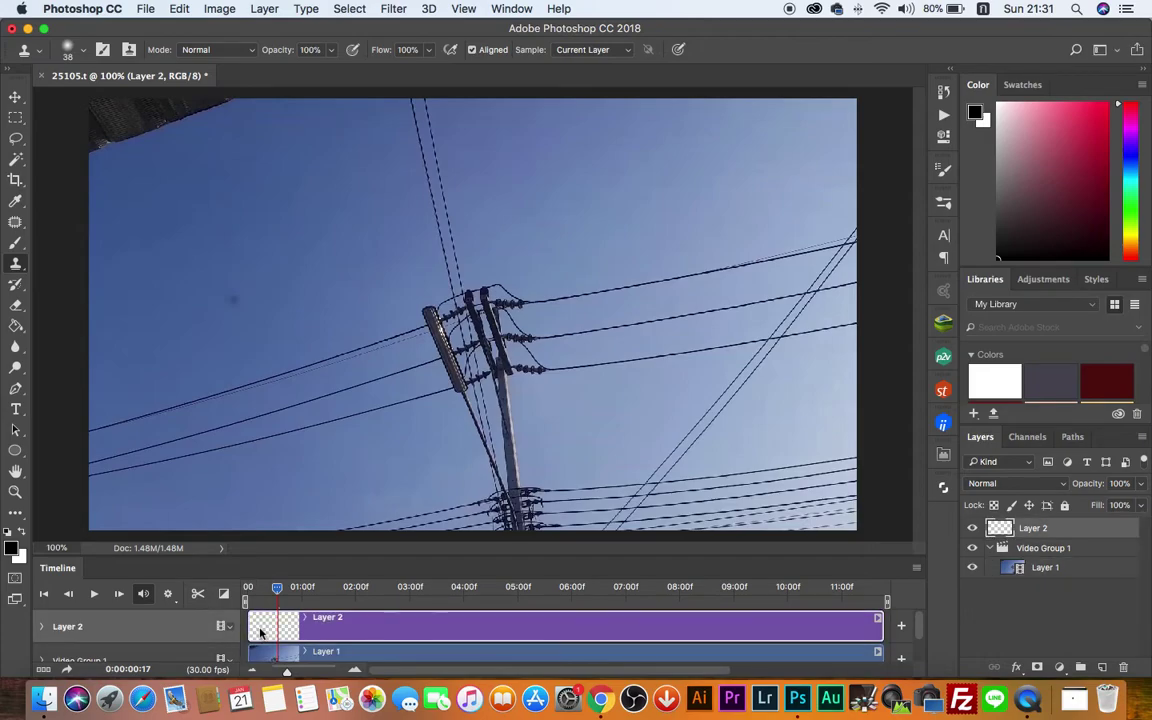
# Step: Sample clean sky from Layer 1 and stamp it over the dust spot on Layer 2
pyautogui.click(276, 653)
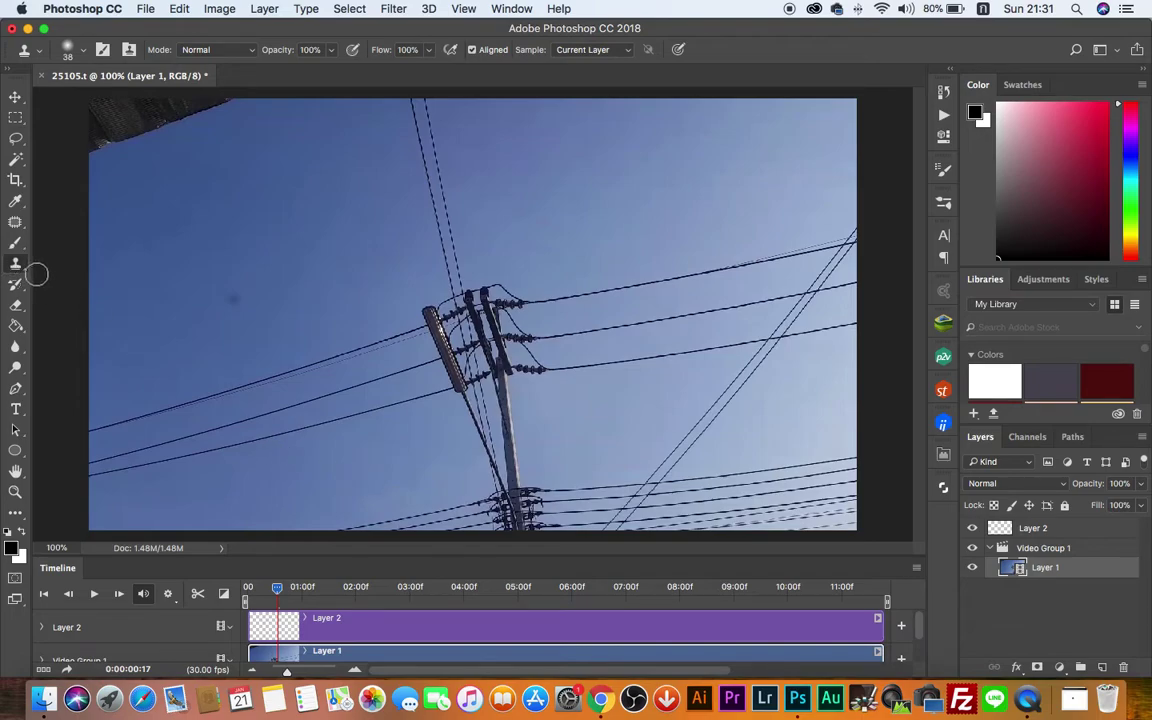
pyautogui.click(230, 307)
pyautogui.click(1038, 533)
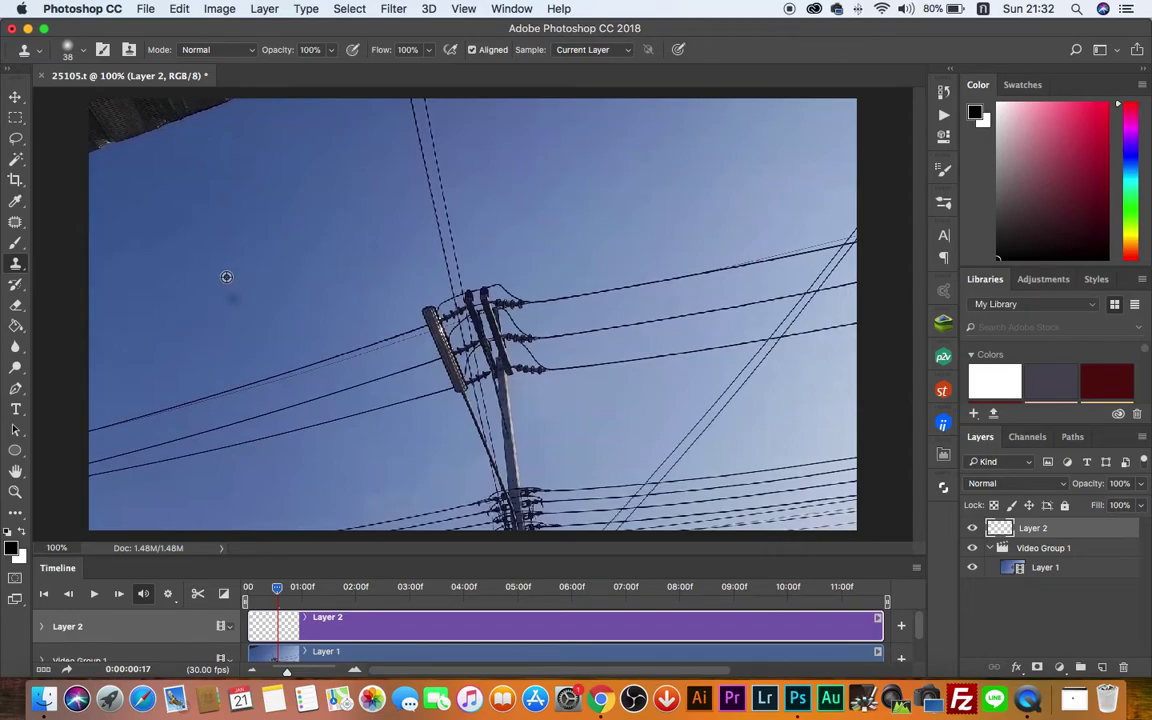
pyautogui.moveTo(230, 297); pyautogui.dragTo(231, 302)
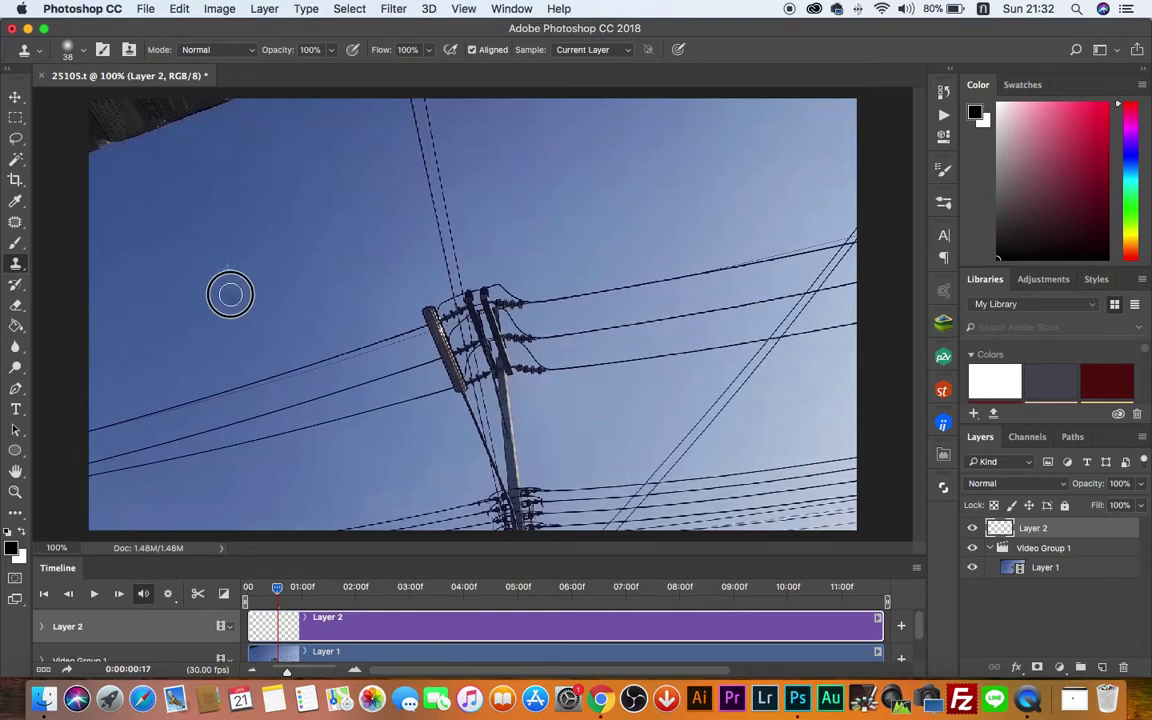
pyautogui.moveTo(231, 302); pyautogui.dragTo(237, 305)
pyautogui.click(237, 305)
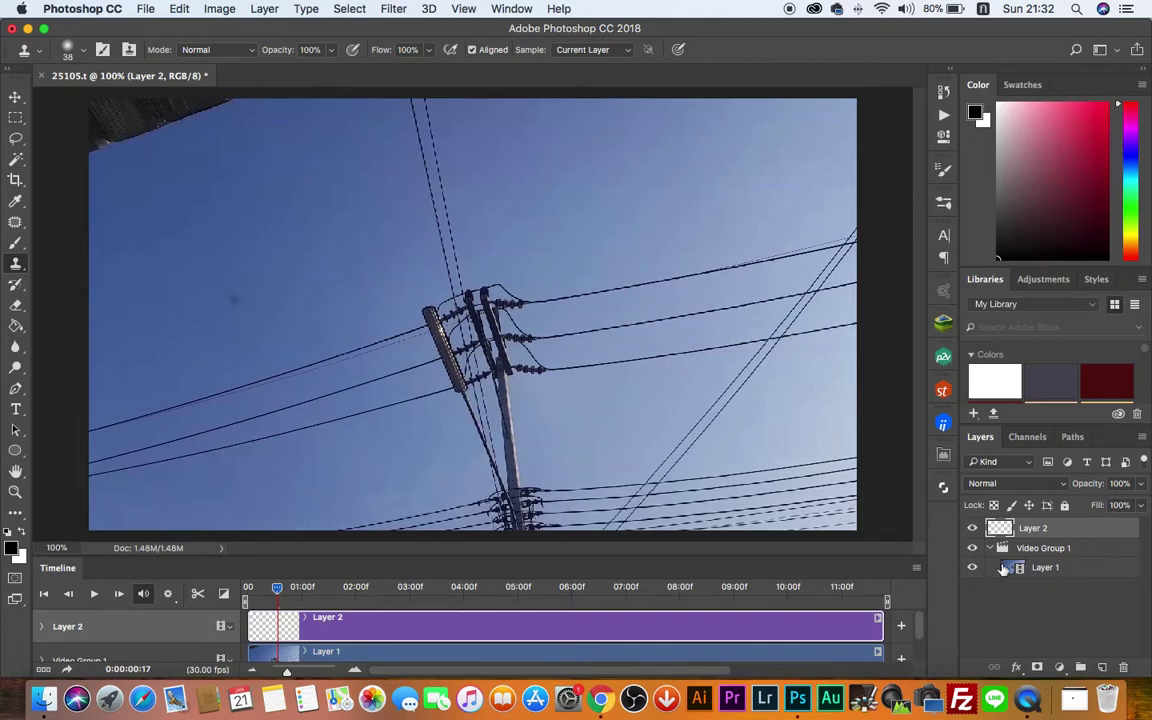
# Step: On Layer 1, paint cloned sky across the dark blot
pyautogui.click(1066, 569)
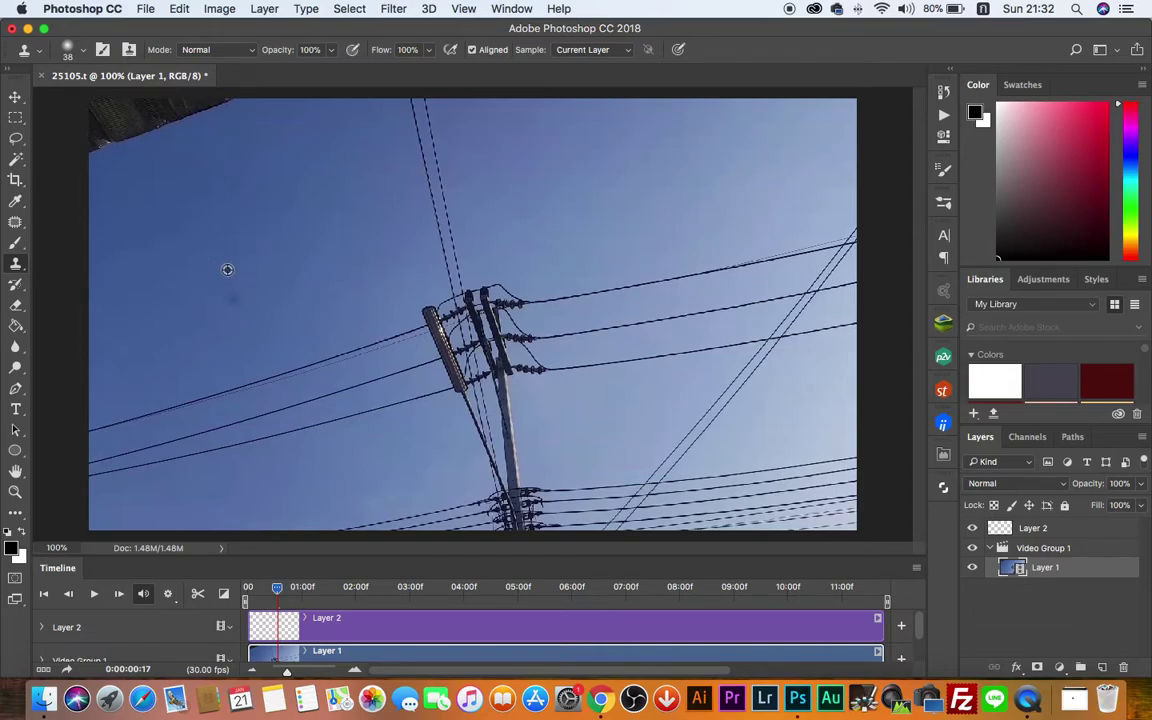
pyautogui.keyDown('alt'); pyautogui.click(227, 269); pyautogui.keyUp('alt')
pyautogui.moveTo(229, 298); pyautogui.dragTo(247, 296)
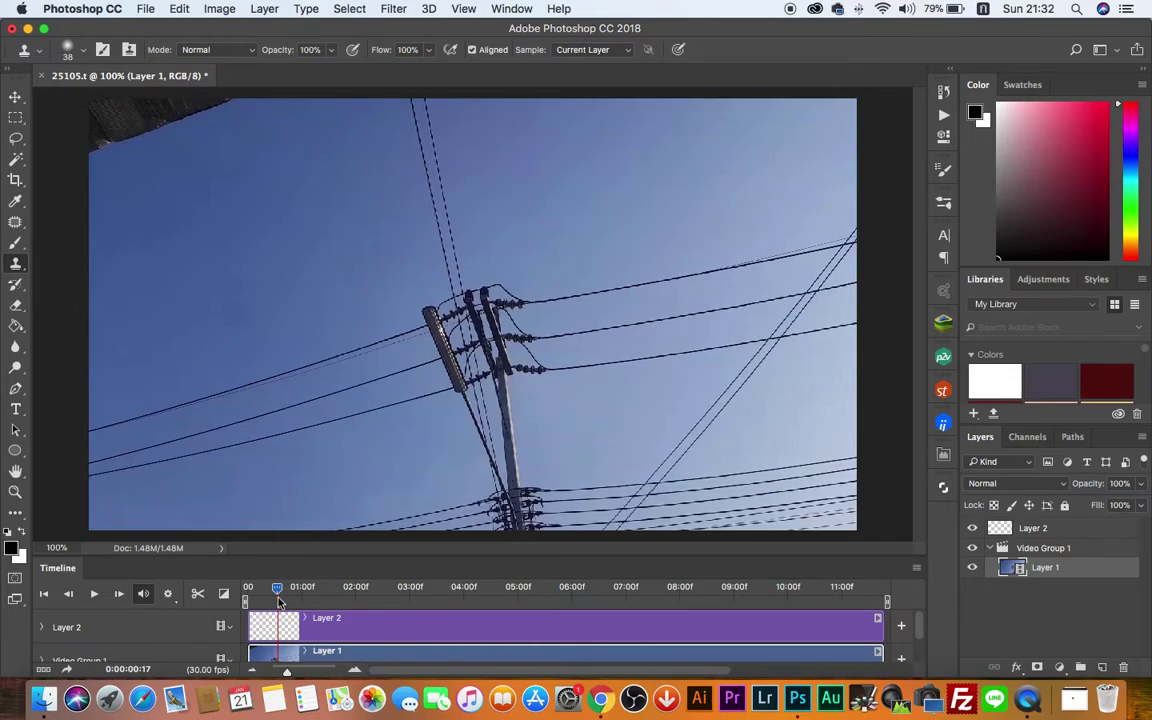
# Step: Scrub between frames 3 and 9, painting cloned sky through the upper-left sky
pyautogui.moveTo(280, 601)
pyautogui.mouseDown()
pyautogui.moveTo(252, 620)
pyautogui.moveTo(258, 588)
pyautogui.mouseUp()
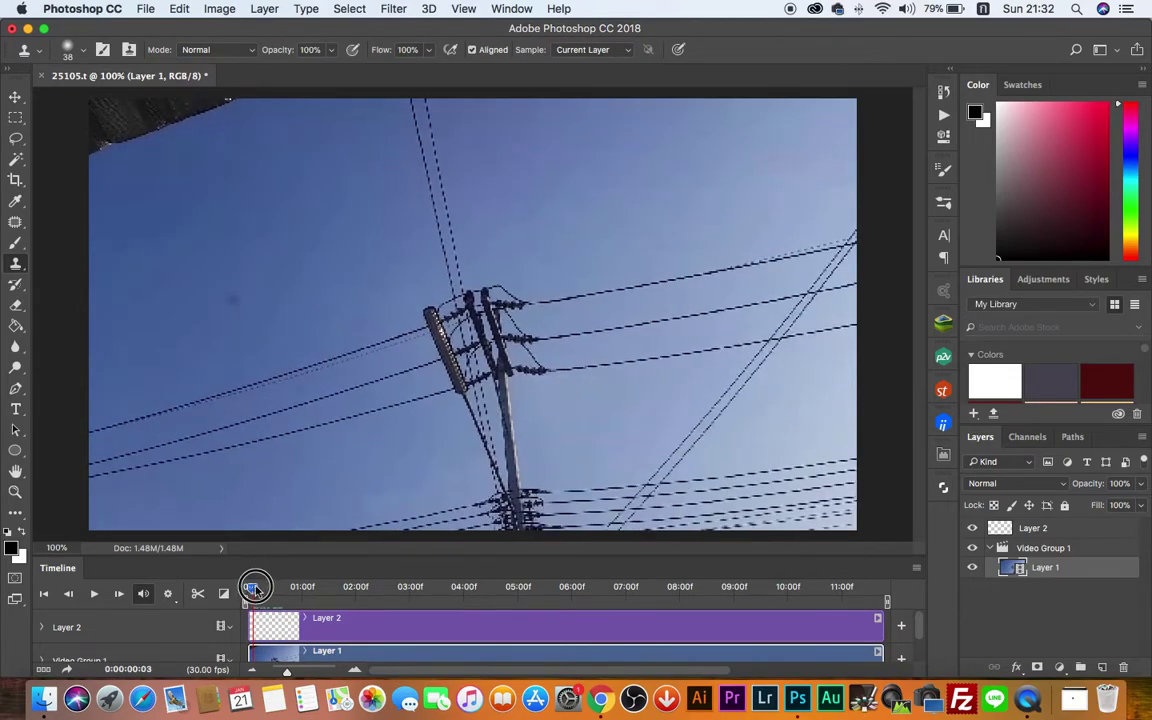
pyautogui.click(238, 305)
pyautogui.moveTo(238, 305); pyautogui.dragTo(190, 312)
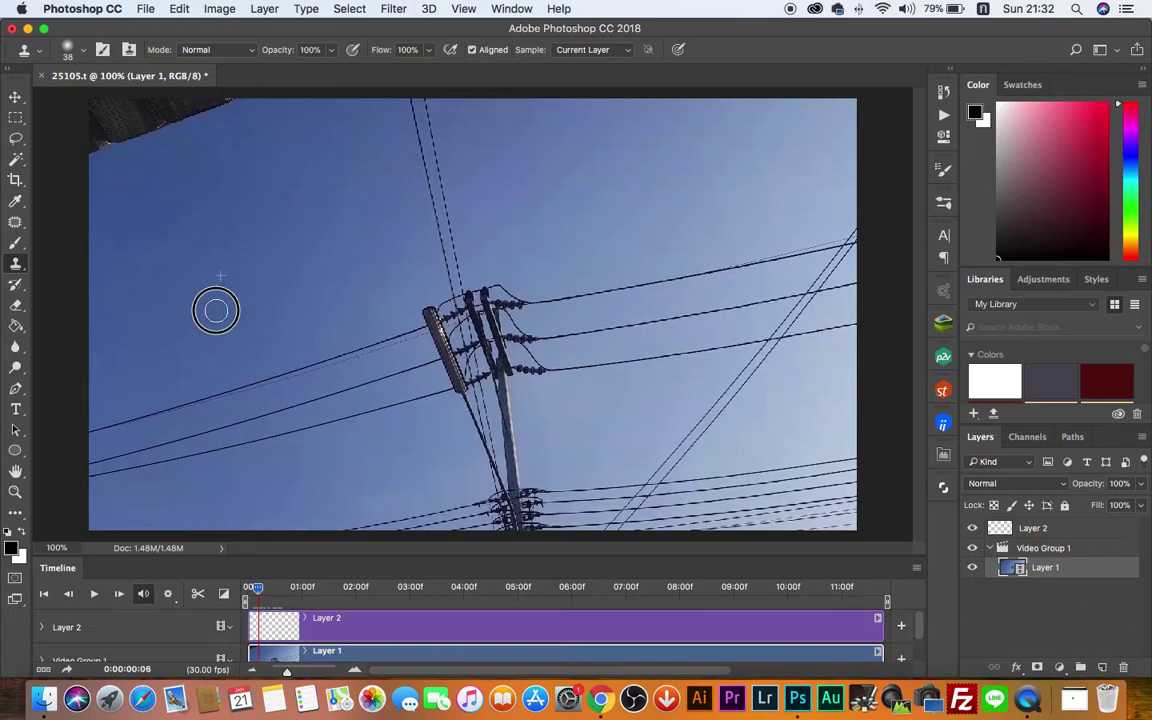
pyautogui.moveTo(258, 600)
pyautogui.mouseDown()
pyautogui.moveTo(252, 590)
pyautogui.moveTo(272, 589)
pyautogui.mouseUp()
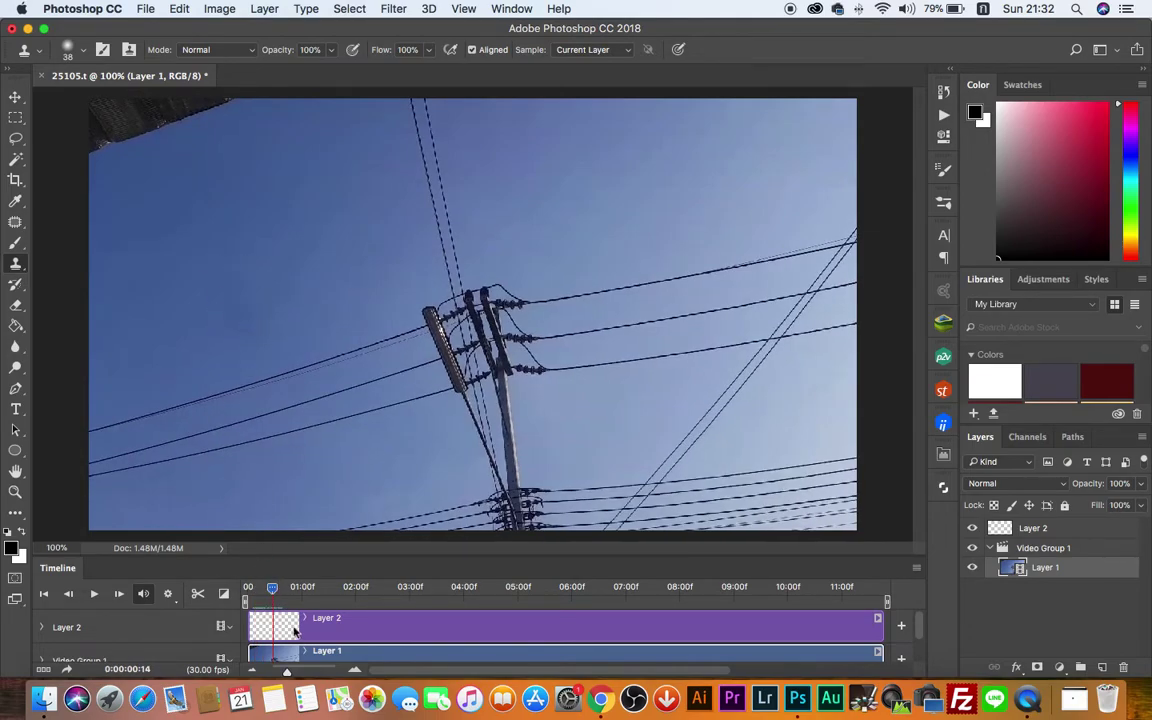
pyautogui.moveTo(272, 589); pyautogui.dragTo(262, 589)
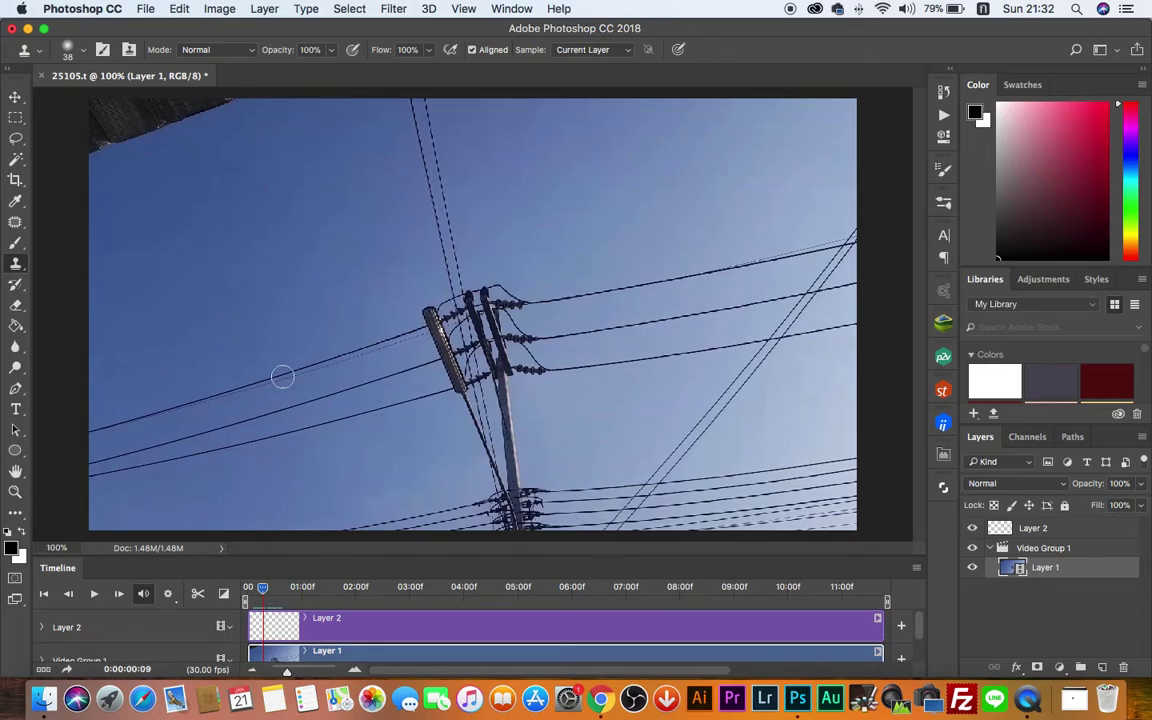
# Step: Clone sky over the dust spot on Layer 2 and rewind to the first frame
pyautogui.click(1036, 532)
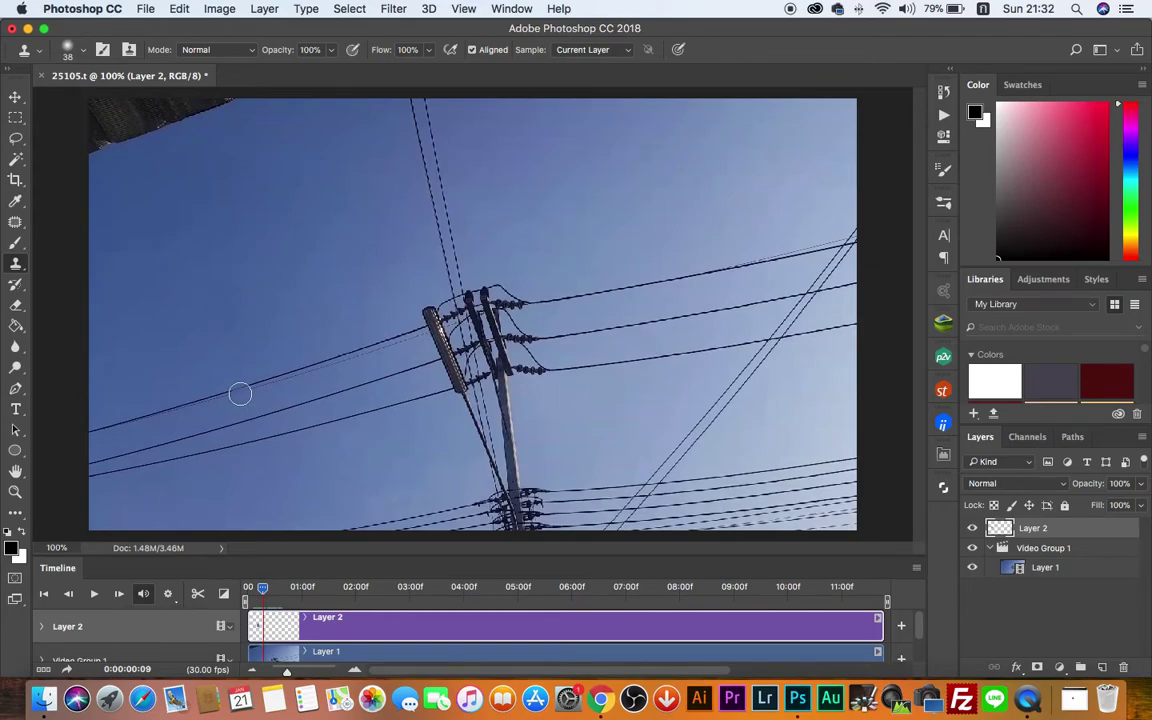
pyautogui.moveTo(239, 308); pyautogui.dragTo(245, 313)
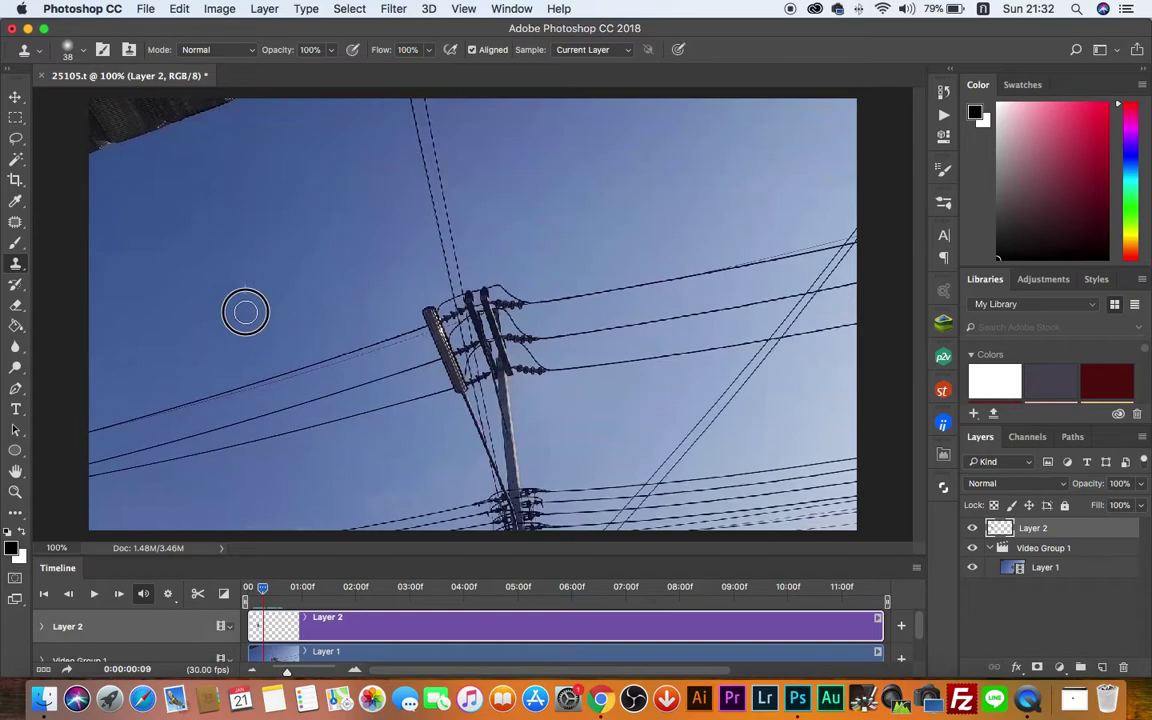
pyautogui.moveTo(261, 588); pyautogui.dragTo(251, 592)
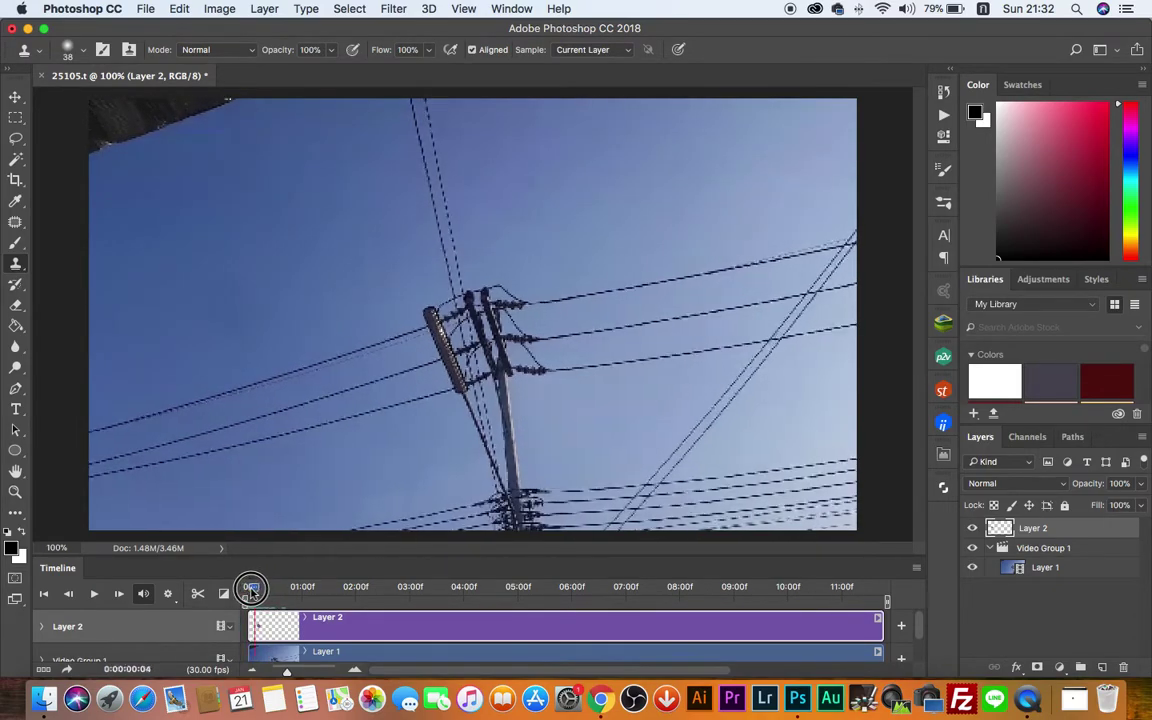
pyautogui.moveTo(251, 592); pyautogui.dragTo(246, 590)
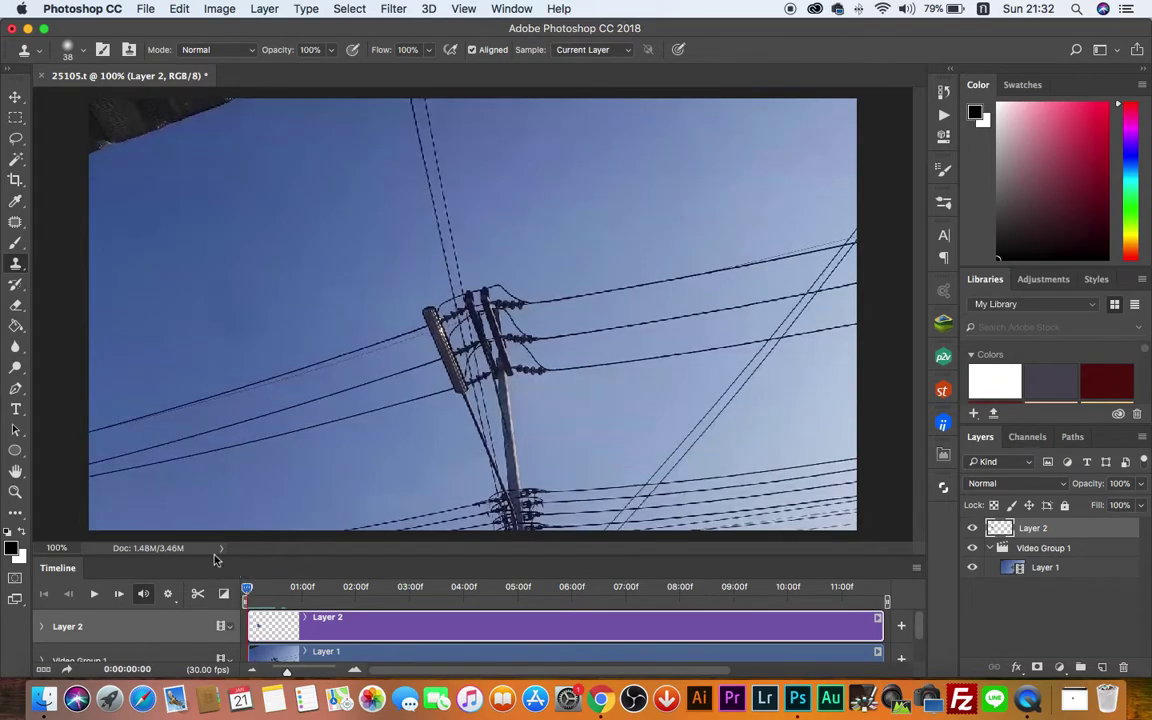
# Step: Play the clip, clone-stamp the sky again, replay it, and delete Layer 2
pyautogui.click(94, 594)
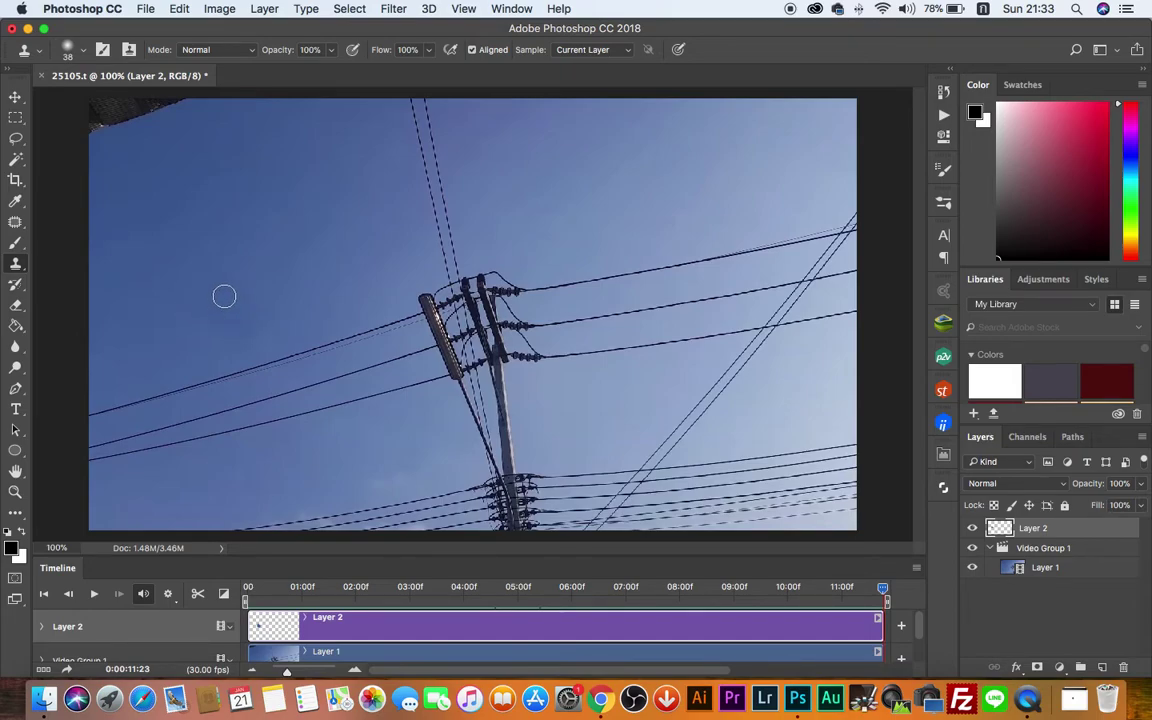
pyautogui.moveTo(234, 296)
pyautogui.mouseDown()
pyautogui.moveTo(237, 309)
pyautogui.moveTo(209, 324)
pyautogui.mouseUp()
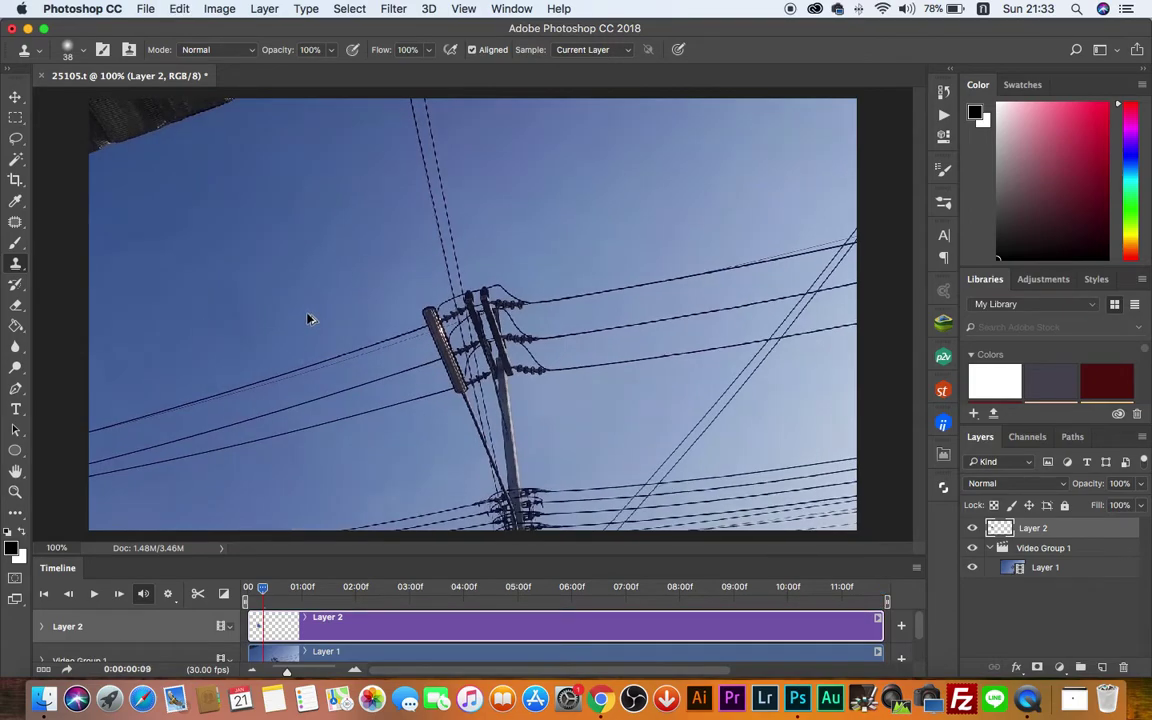
pyautogui.click(94, 594)
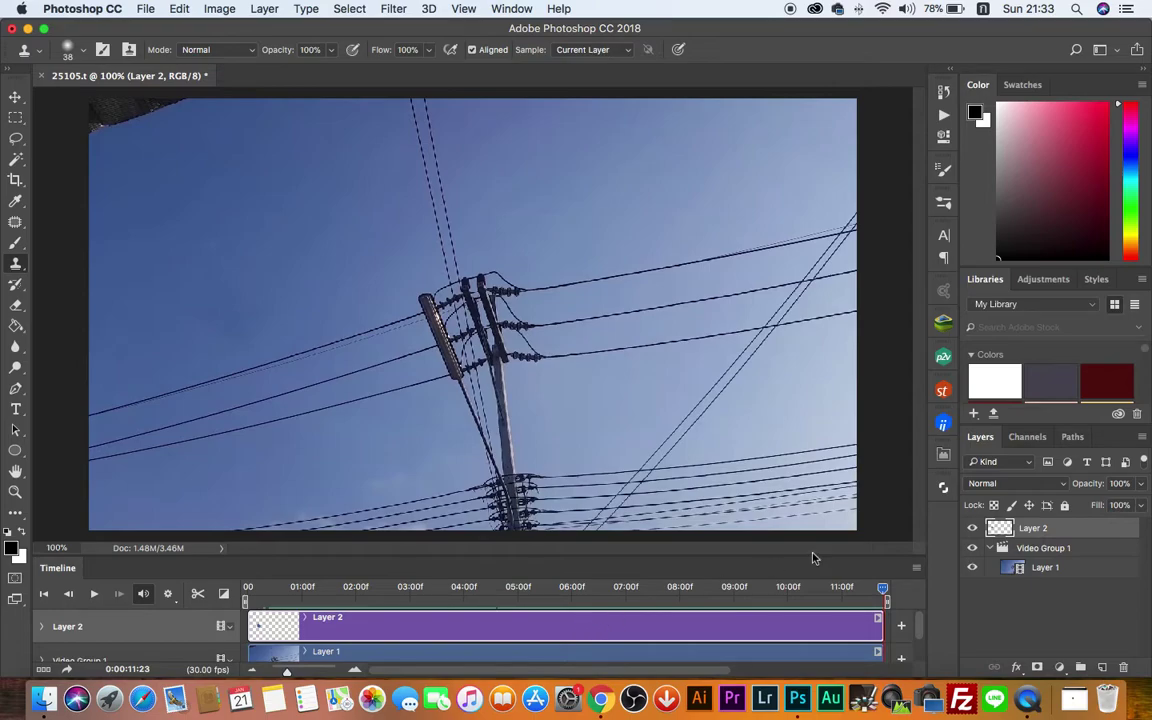
pyautogui.press('Delete')
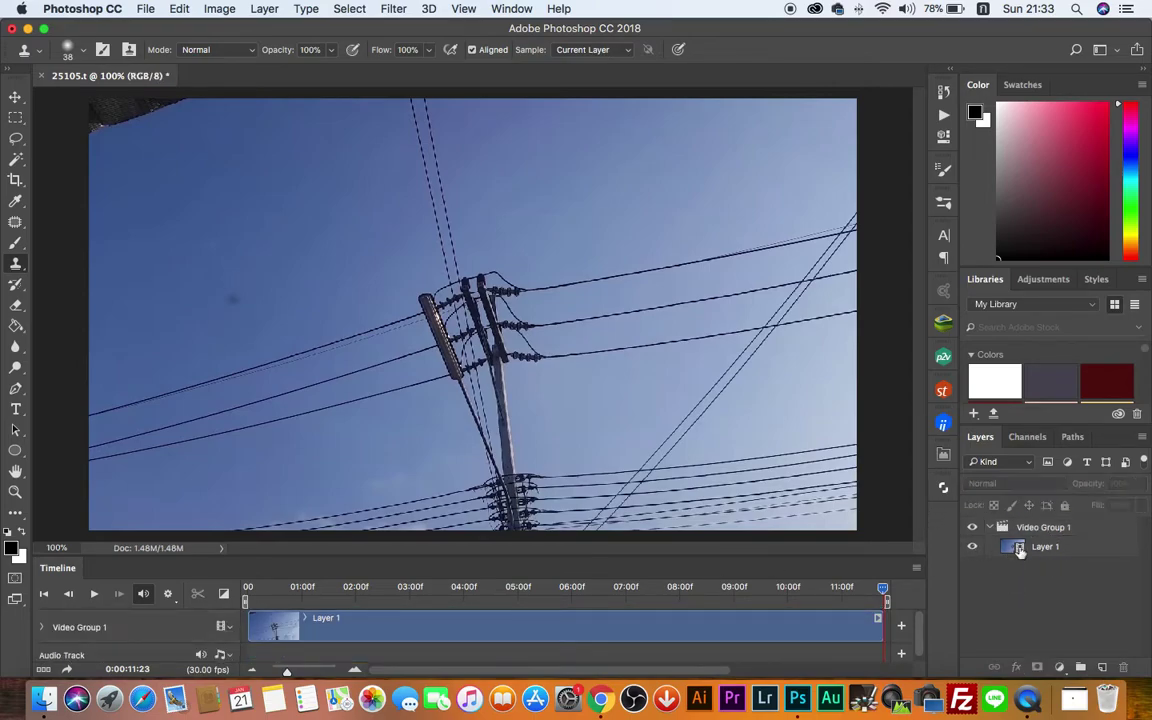
# Step: Create a fresh Layer 2 above Video Group 1 and shift its clip earlier
pyautogui.click(1102, 668)
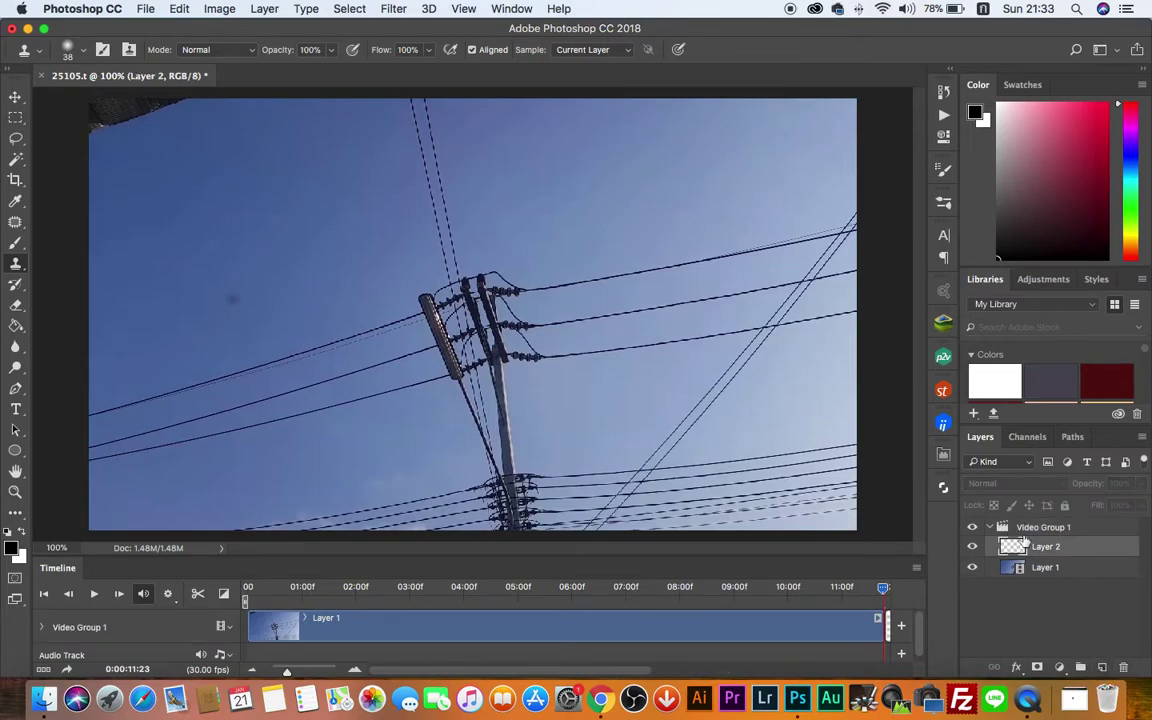
pyautogui.moveTo(1025, 540); pyautogui.dragTo(1040, 524)
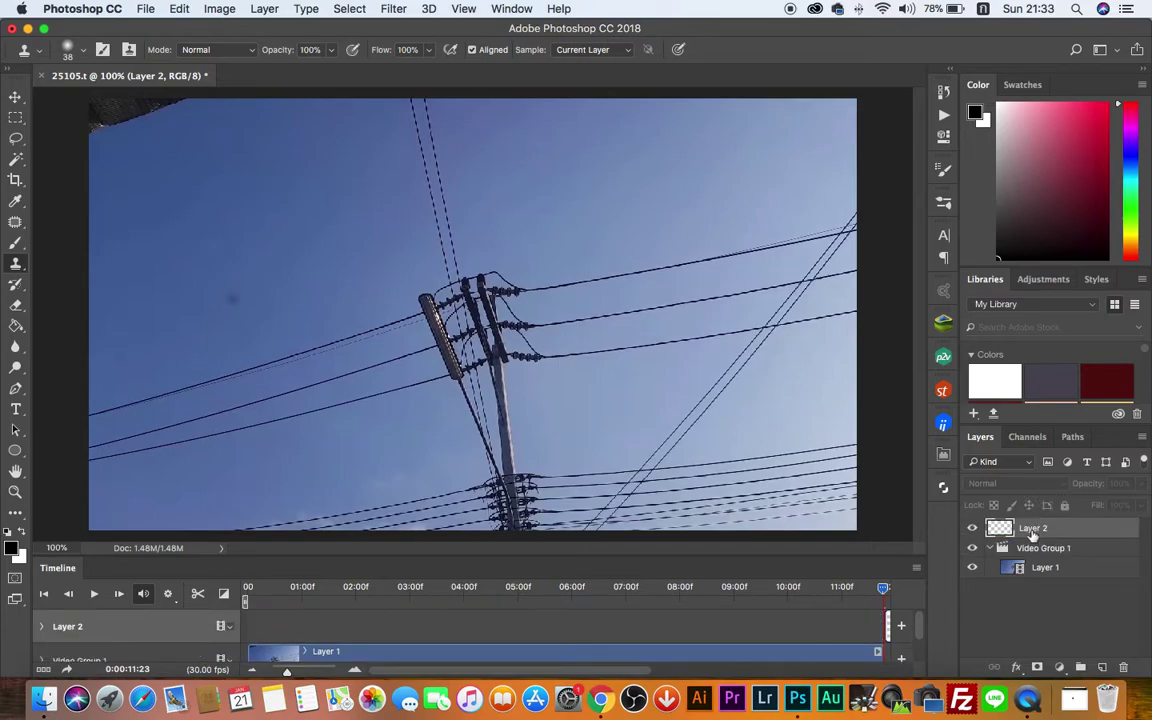
pyautogui.hscroll(3, 840, 614)
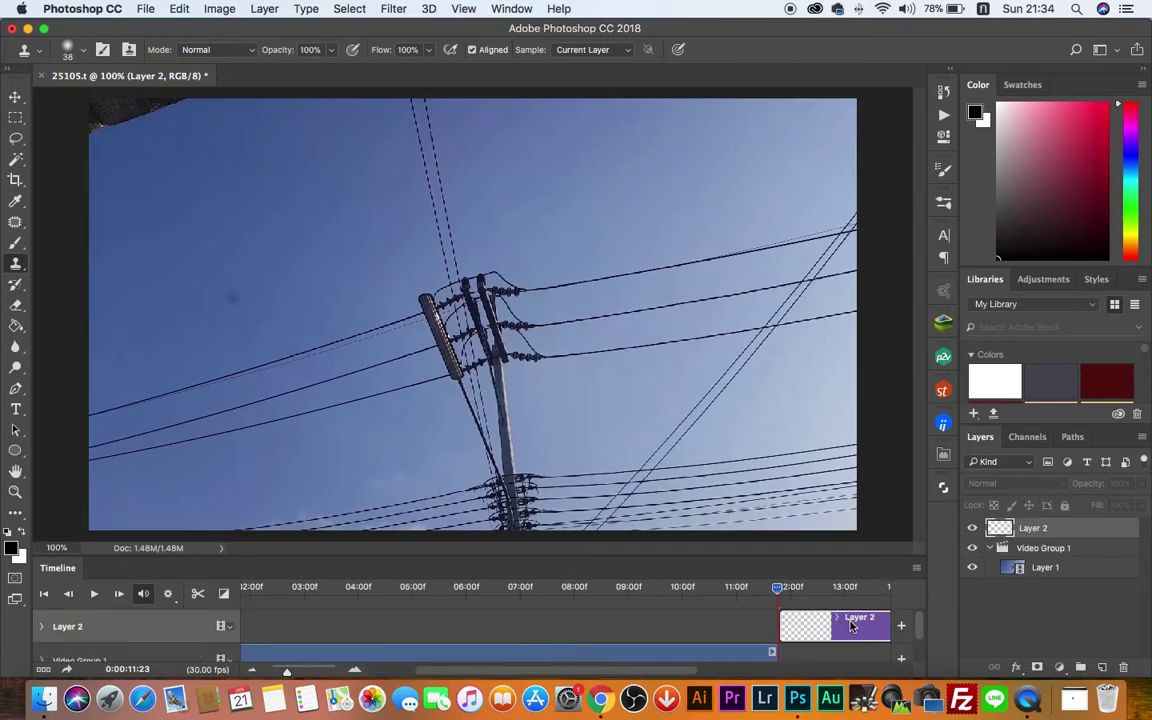
pyautogui.moveTo(852, 625); pyautogui.dragTo(507, 628)
# Step: Align the Layer 2 clip to 00 and extend it to about 11:24
pyautogui.moveTo(681, 628); pyautogui.dragTo(443, 621)
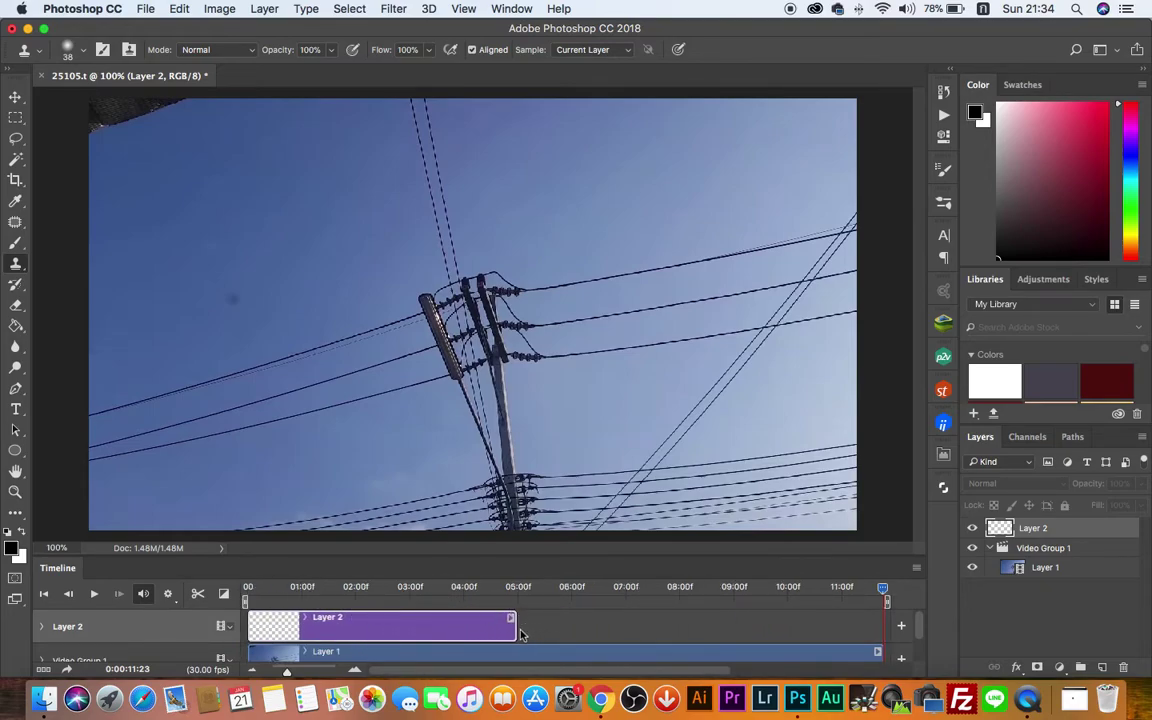
pyautogui.moveTo(516, 628); pyautogui.dragTo(882, 623)
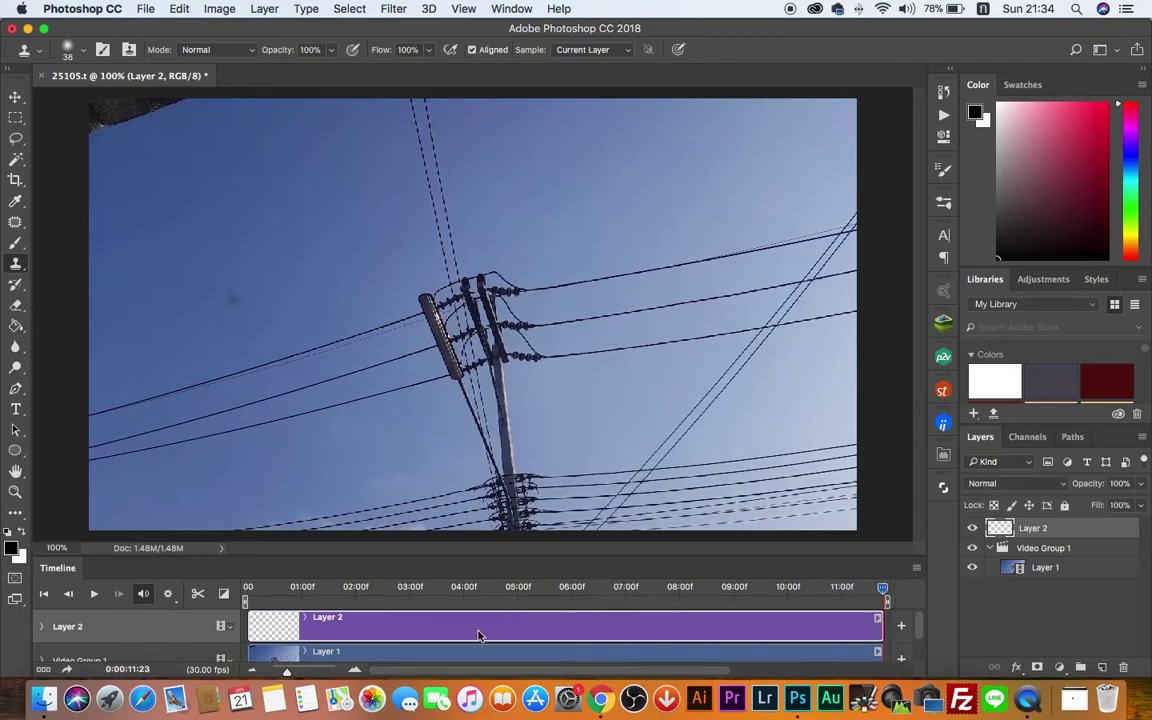
pyautogui.scroll(-2, 405, 638)
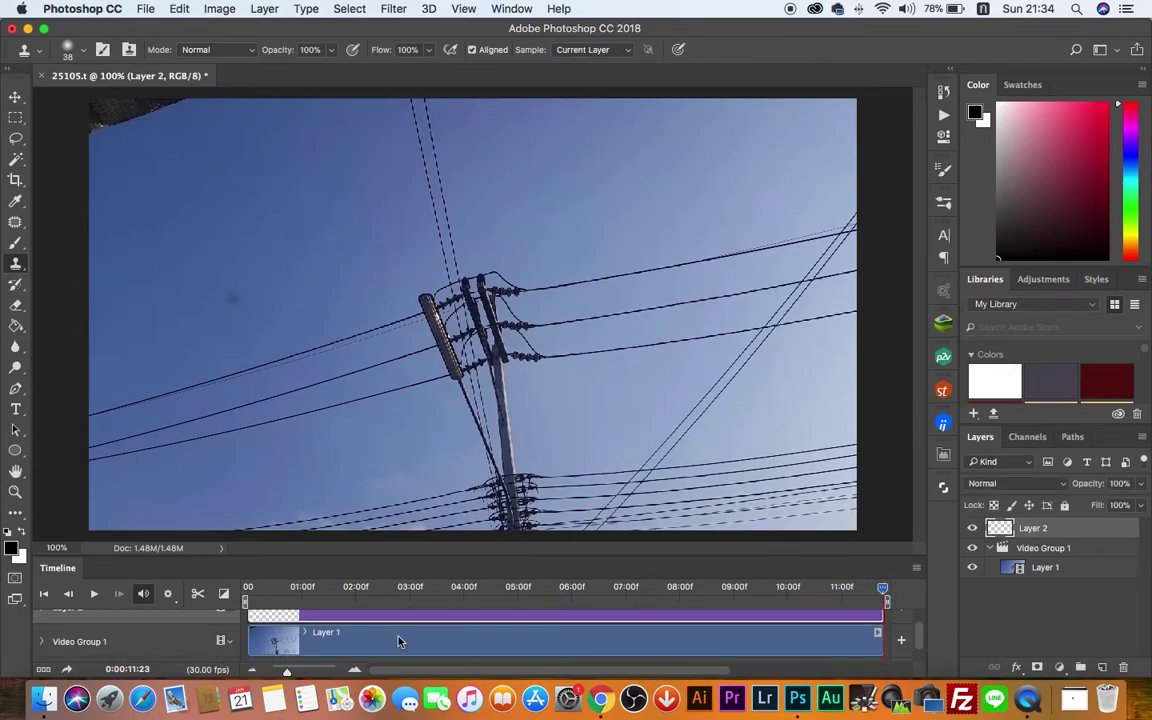
pyautogui.scroll(2, 398, 641)
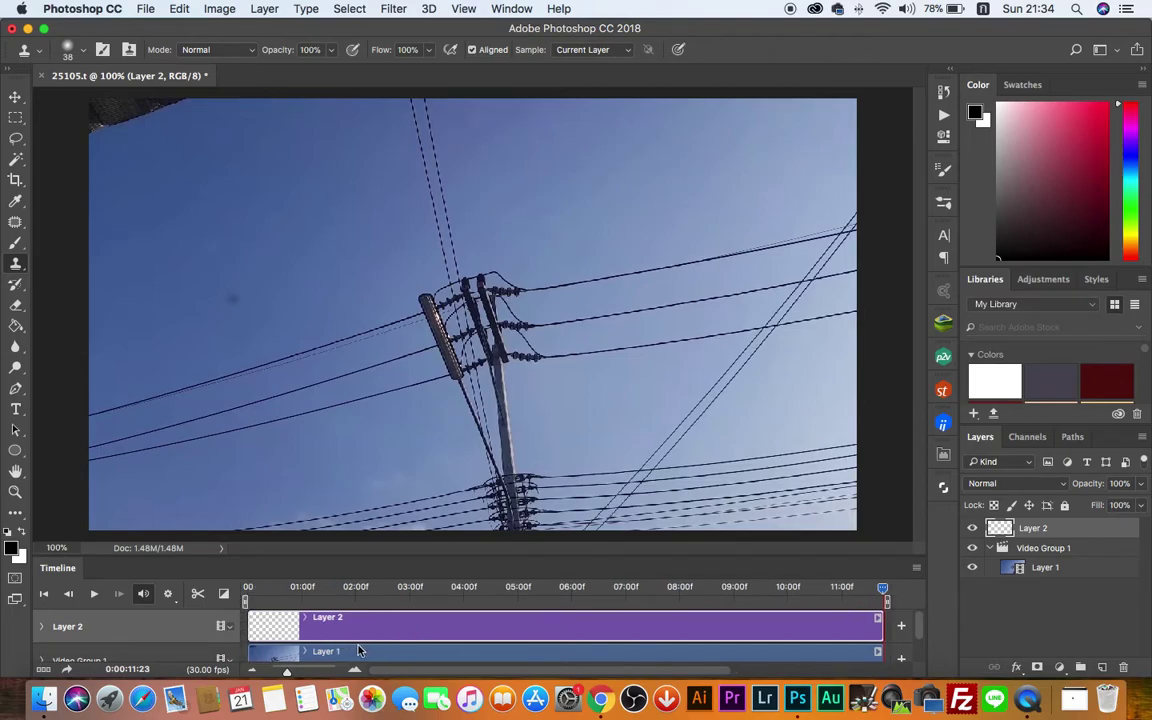
# Step: Clone clean sky over the dark spot on Layer 1 with Clone Stamp, then reselect Layer 2
pyautogui.click(1075, 570)
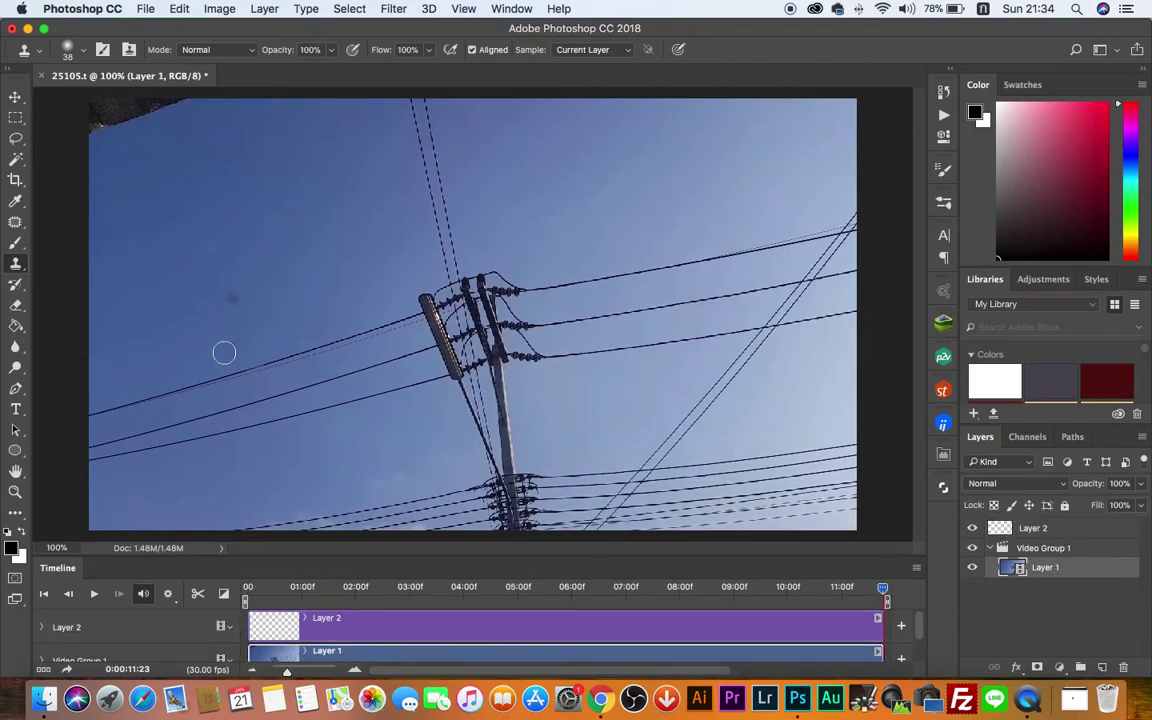
pyautogui.rightClick(26, 268)
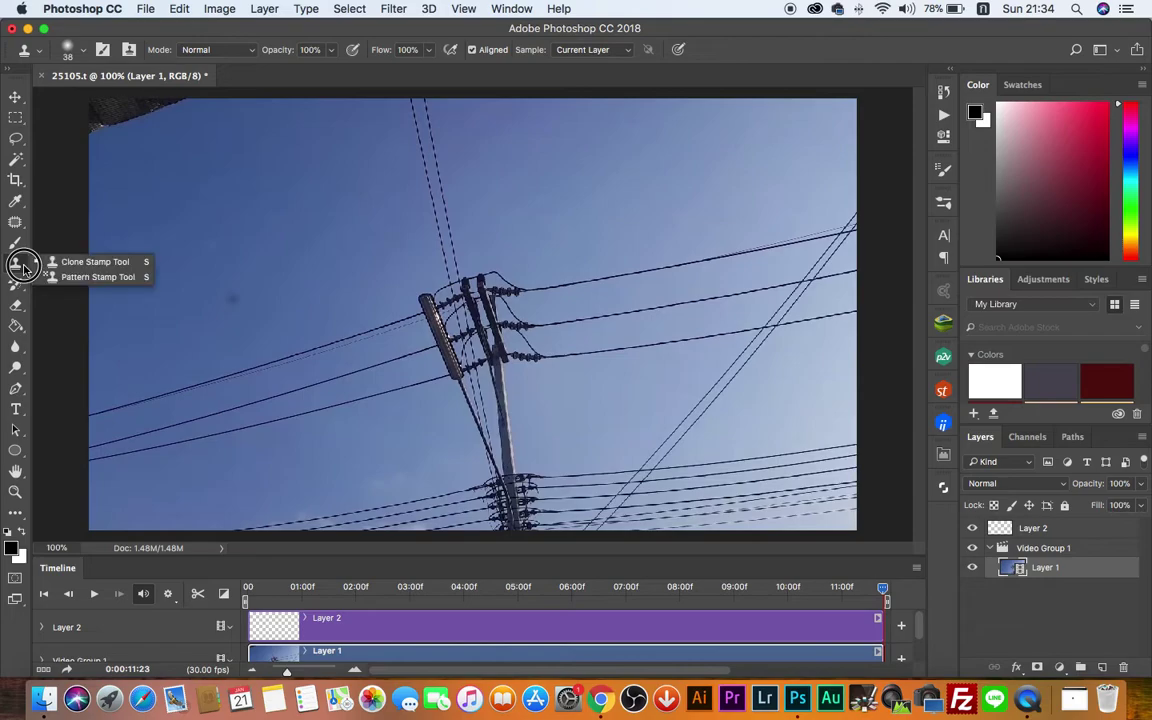
pyautogui.click(85, 260)
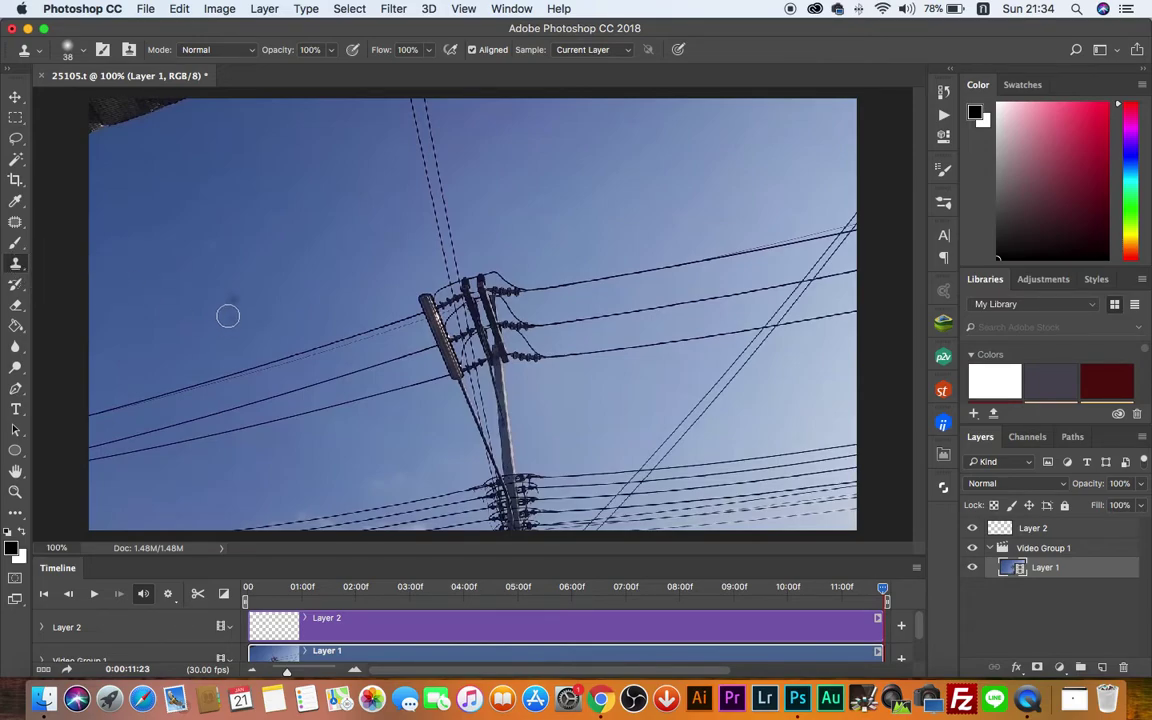
pyautogui.moveTo(232, 301); pyautogui.dragTo(256, 304)
pyautogui.moveTo(216, 306); pyautogui.dragTo(221, 290)
pyautogui.click(1033, 528)
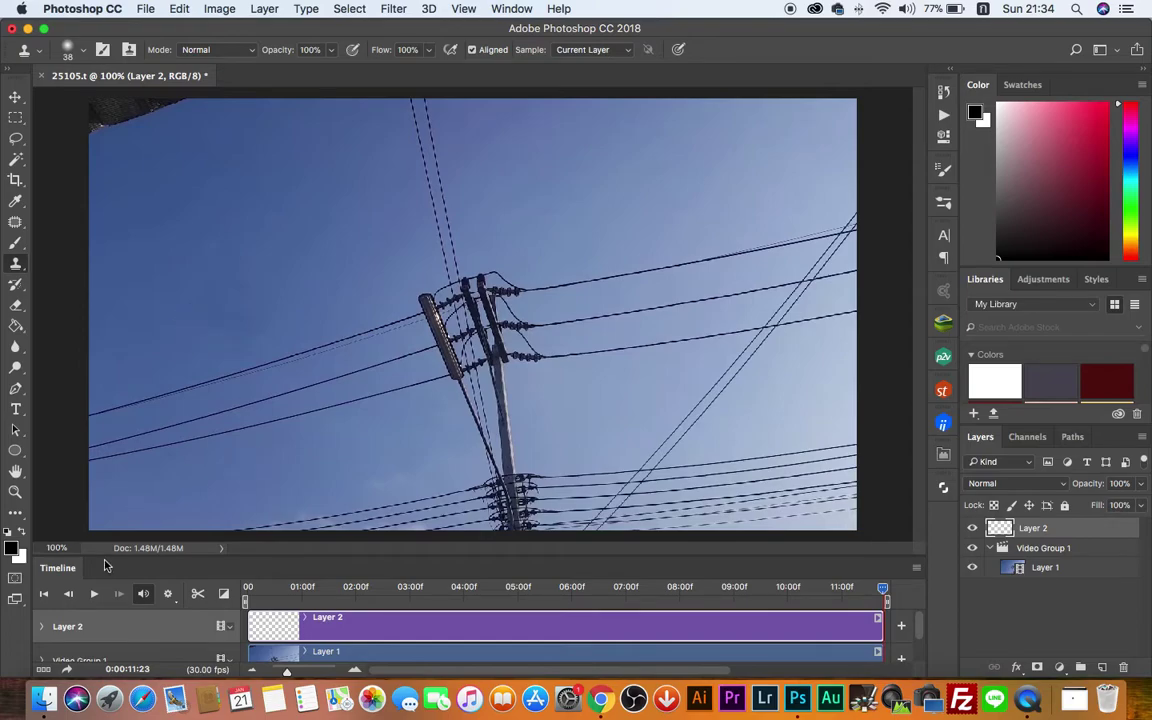
# Step: Play and stop the clip, return to the first frame, and scrub to frame 5 with Layer 2 targeted
pyautogui.click(90, 596)
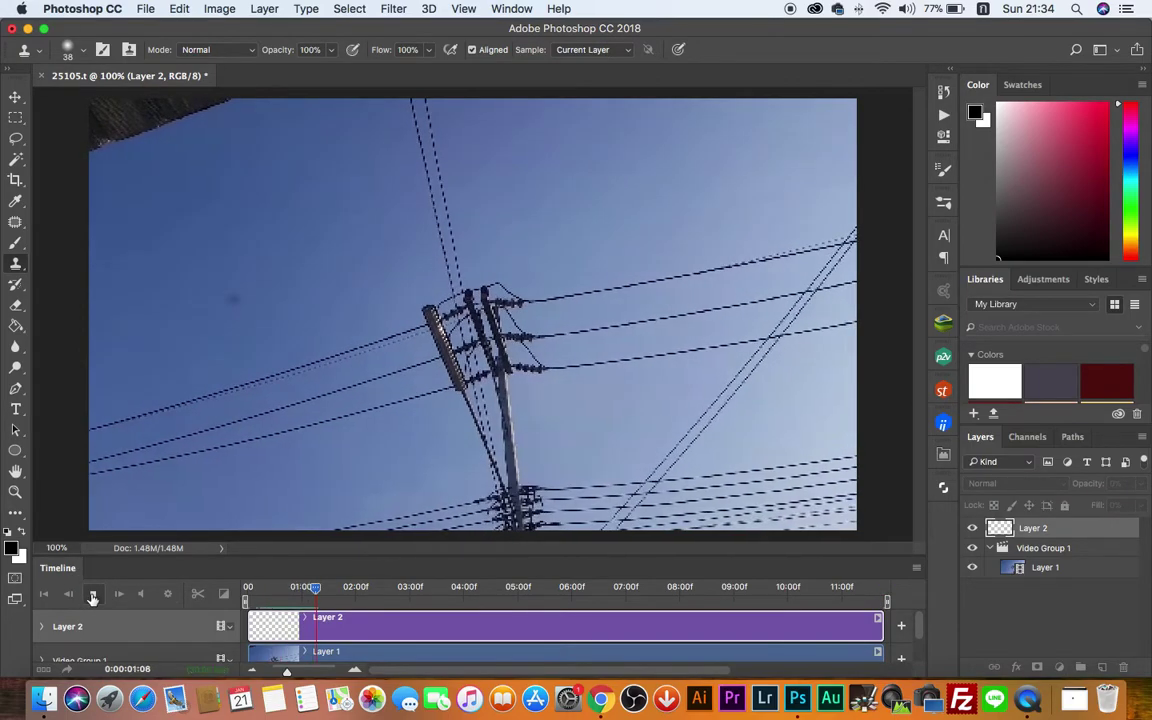
pyautogui.click(90, 596)
pyautogui.click(45, 596)
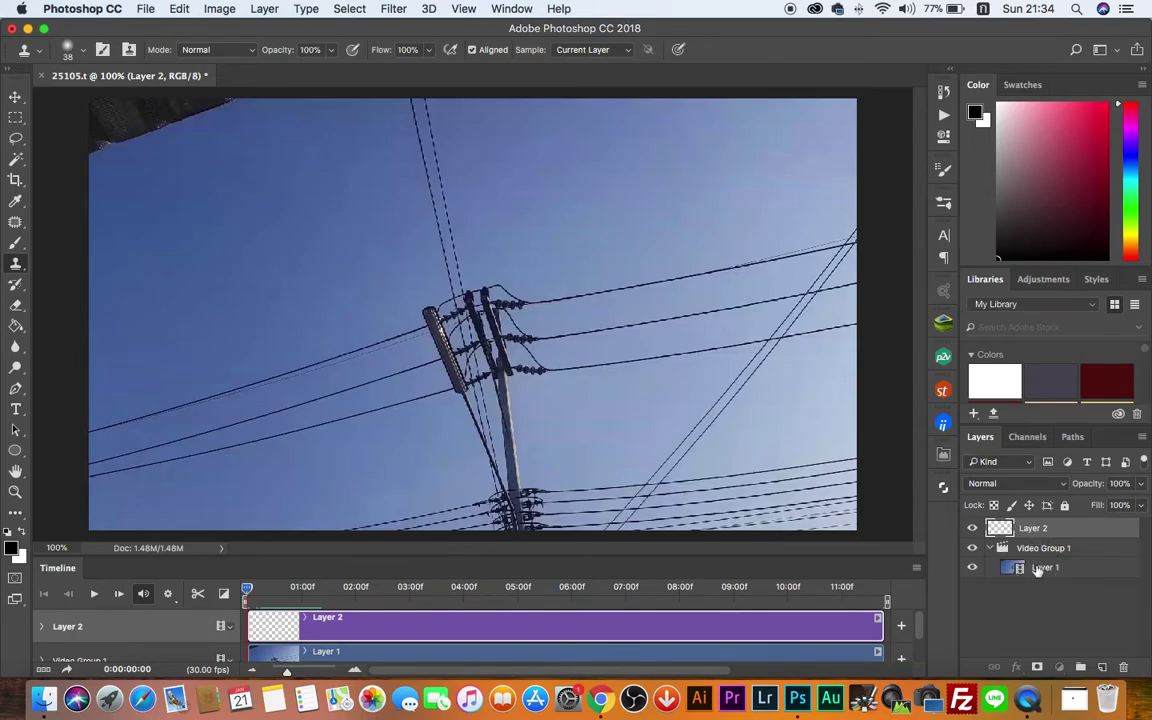
pyautogui.click(1038, 569)
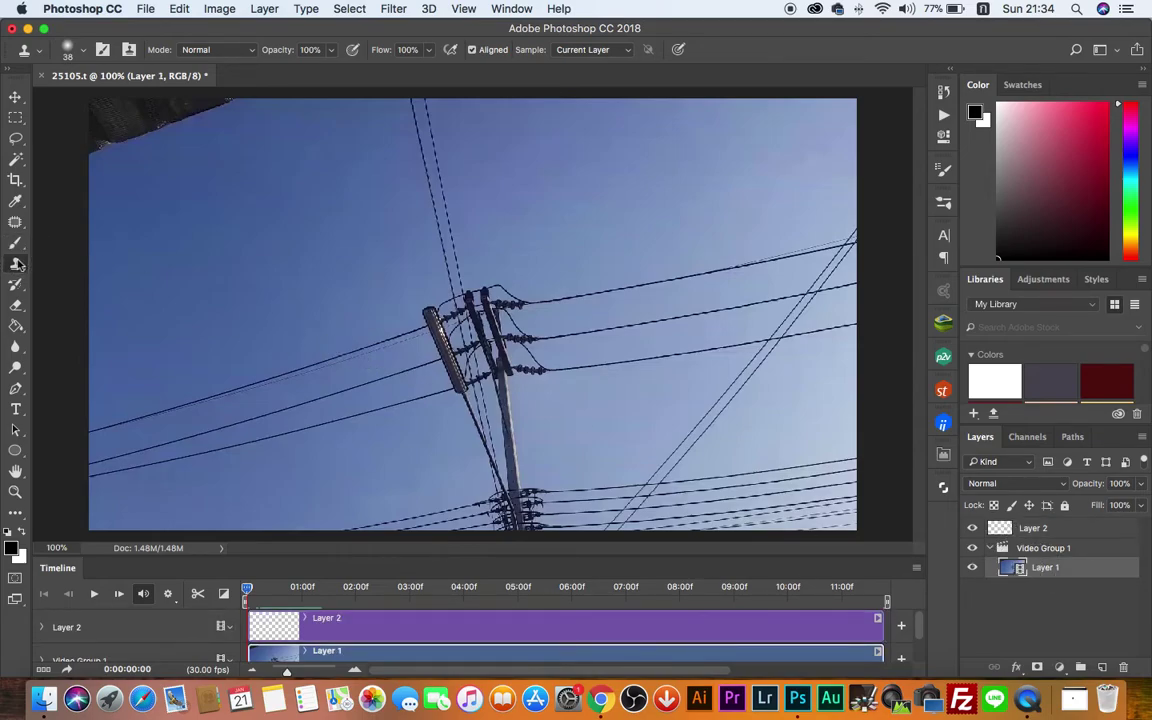
pyautogui.click(1045, 531)
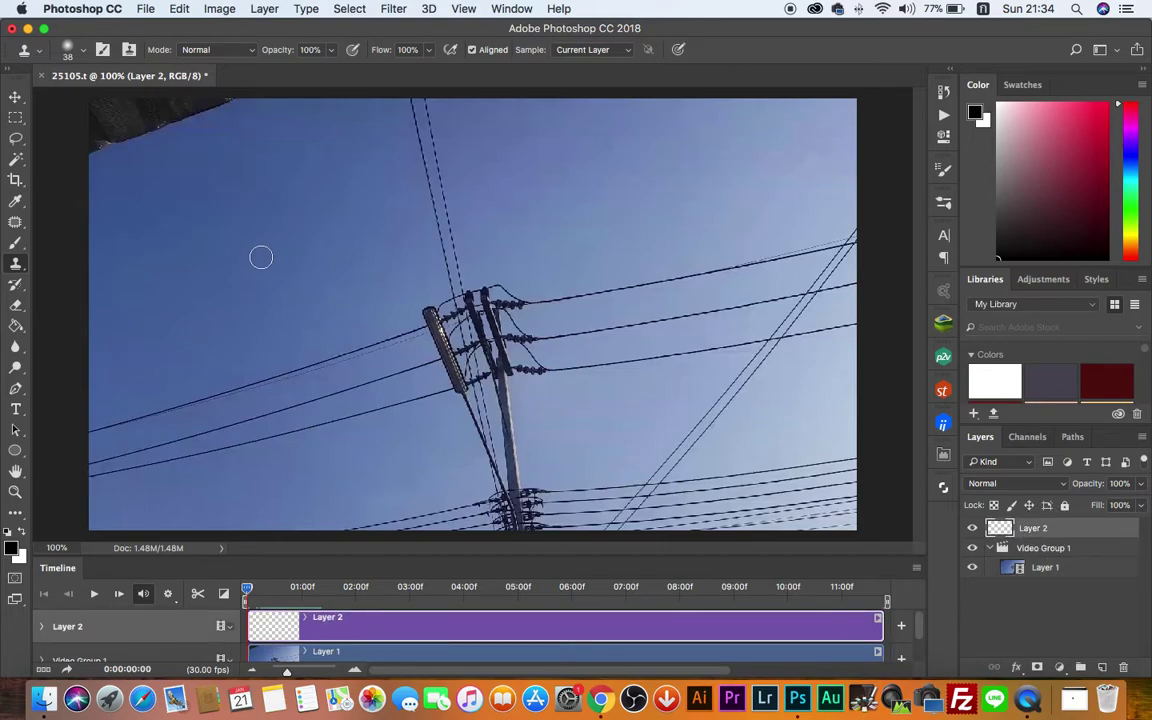
pyautogui.moveTo(249, 591); pyautogui.dragTo(256, 587)
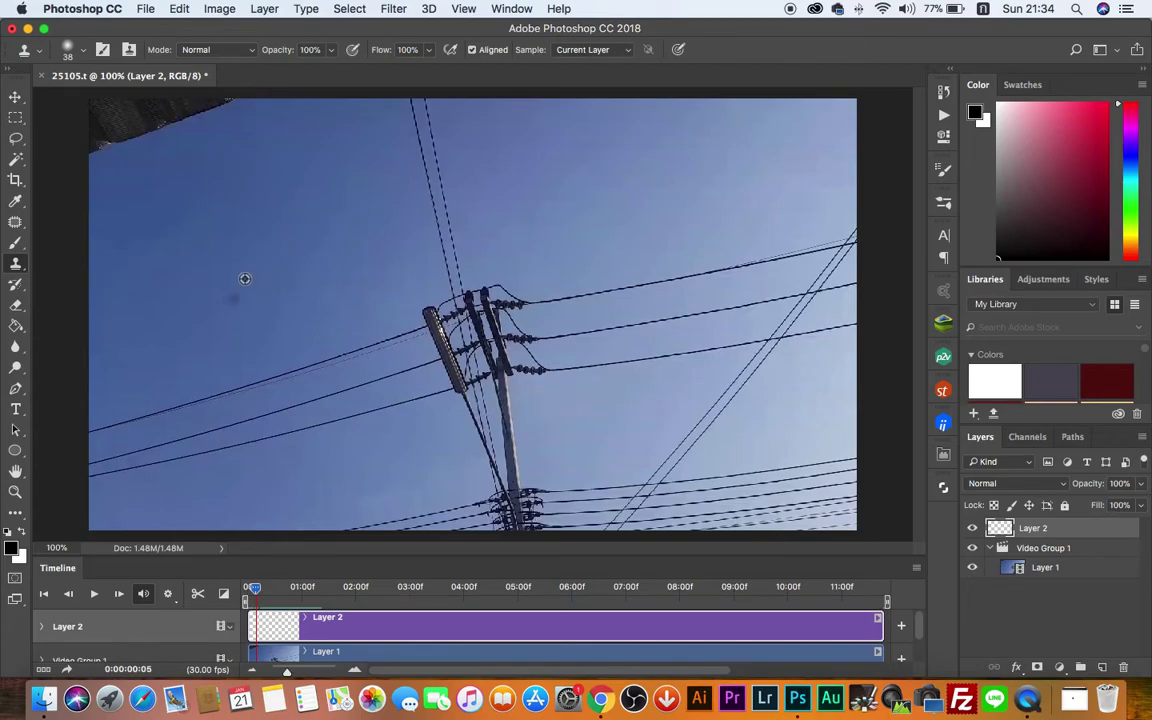
# Step: Shrink the clone brush from 38 px to 23 px and stamp sky over the dust spot
pyautogui.rightClick(255, 285)
pyautogui.moveTo(348, 318); pyautogui.dragTo(341, 317)
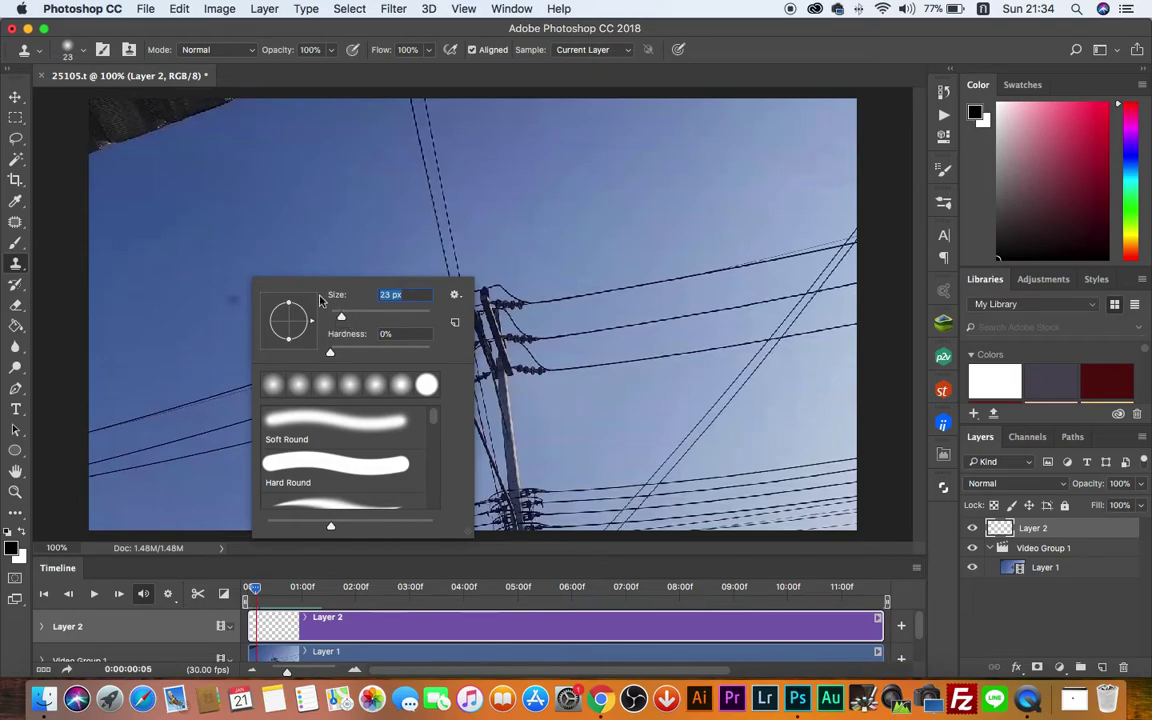
pyautogui.click(234, 272)
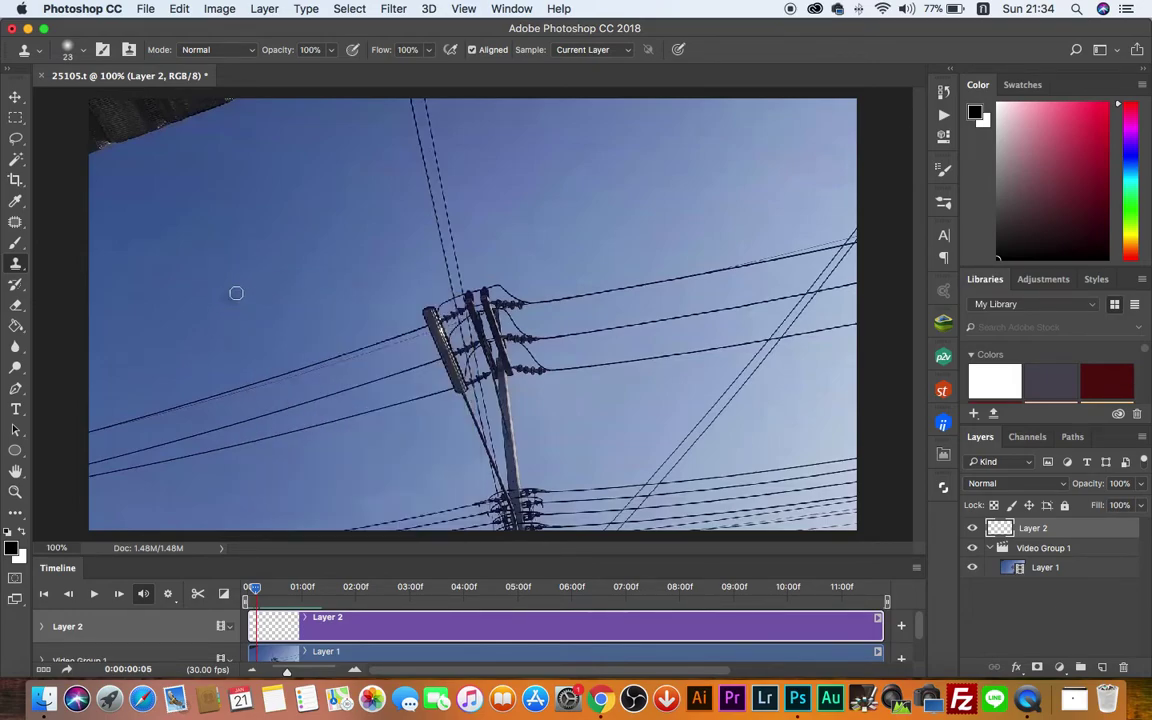
pyautogui.click(229, 304)
pyautogui.moveTo(255, 590); pyautogui.dragTo(268, 590)
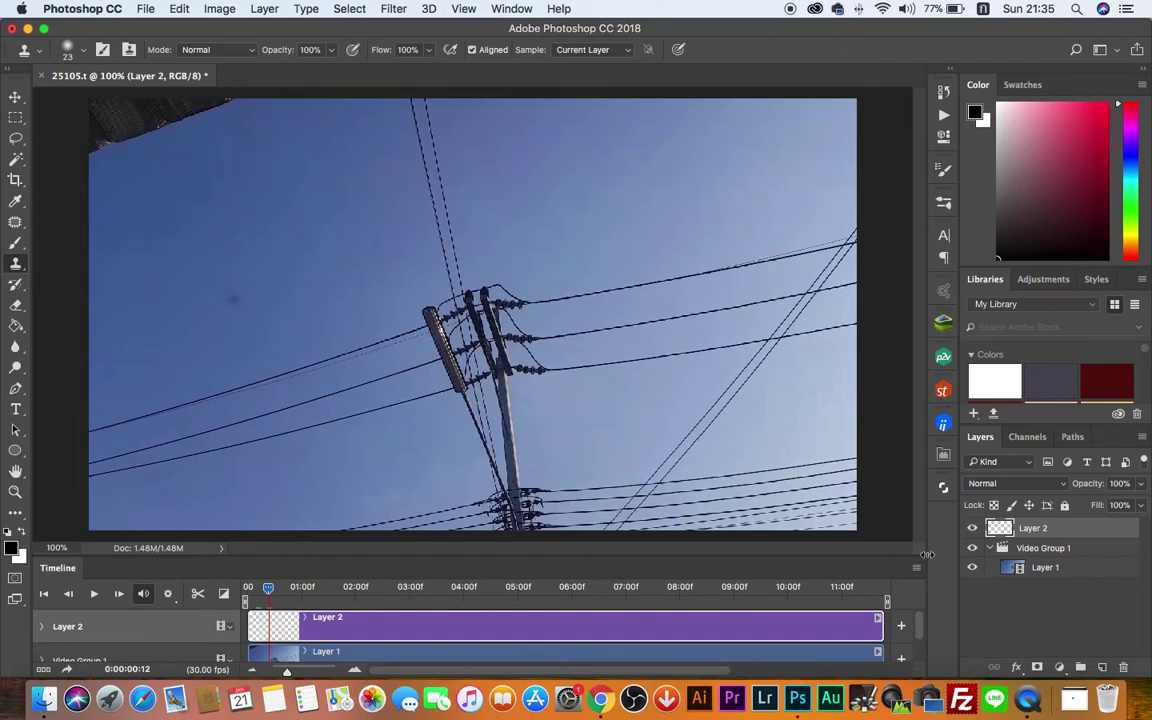
# Step: Clone sky over the blemish on Layer 1 and Layer 2, undoing the last stamp
pyautogui.click(1046, 568)
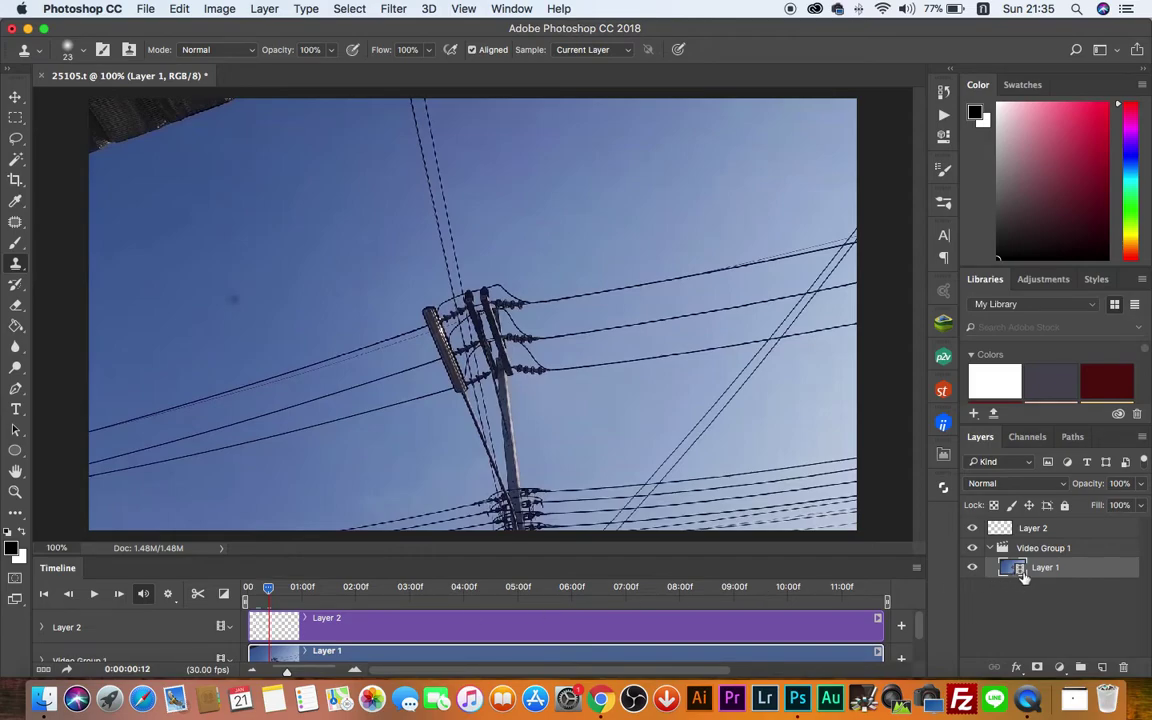
pyautogui.click(232, 298)
pyautogui.hotkey('alt', ']')
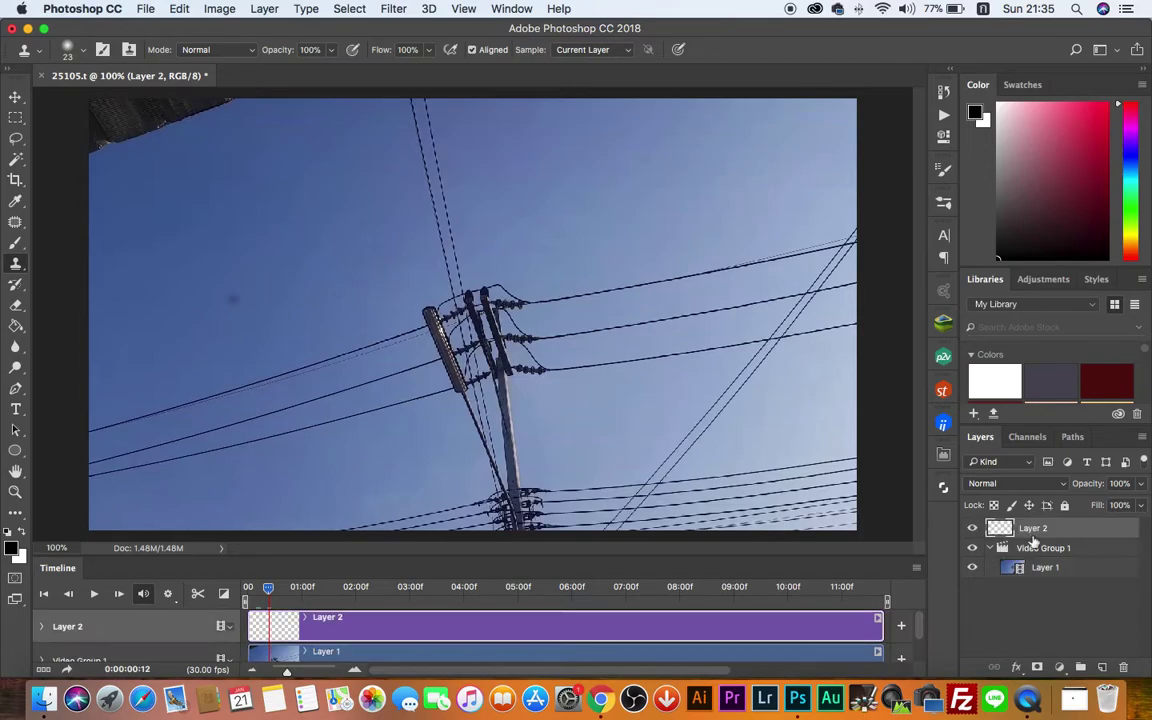
pyautogui.click(233, 297)
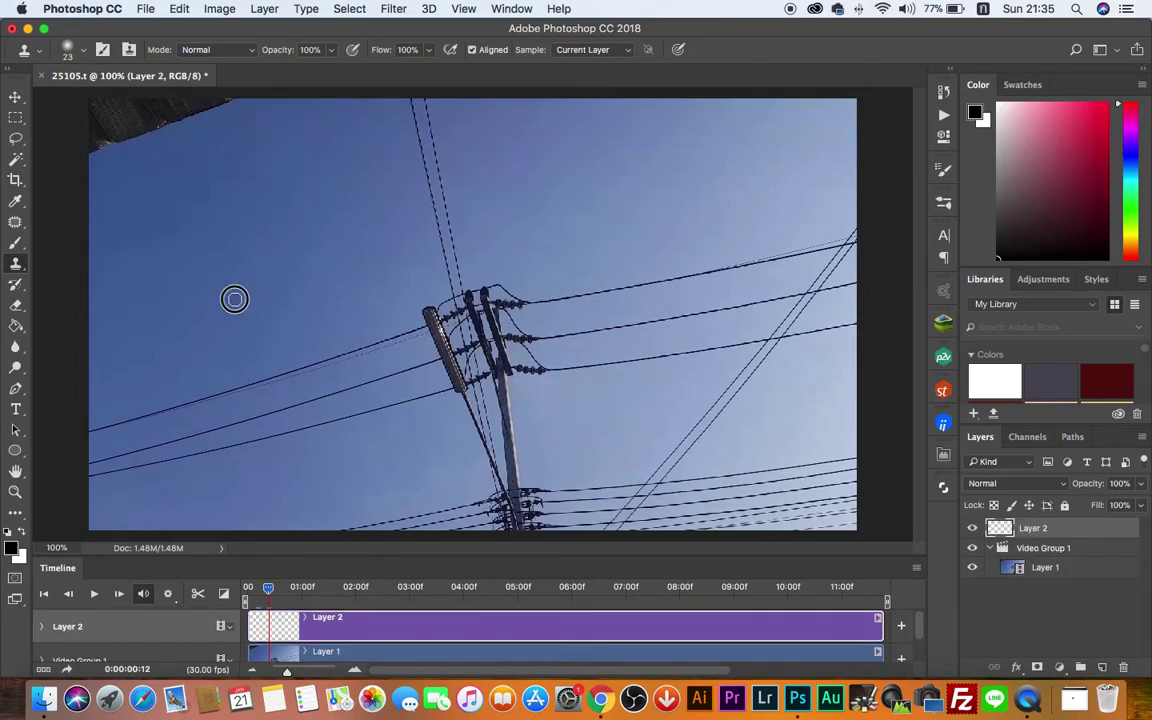
pyautogui.hotkey('ctrl', 'z')
# Step: Paint cloned sky over the dust spot on Layer 2, then rewind and play the clip
pyautogui.click(1064, 569)
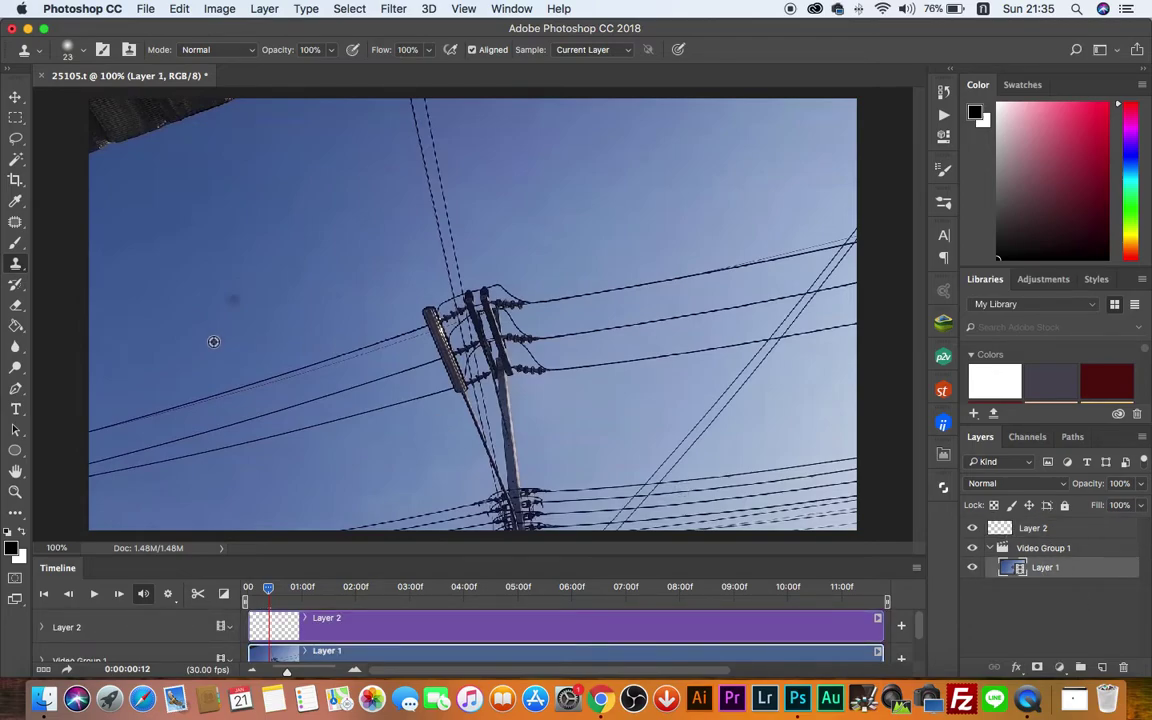
pyautogui.click(1037, 530)
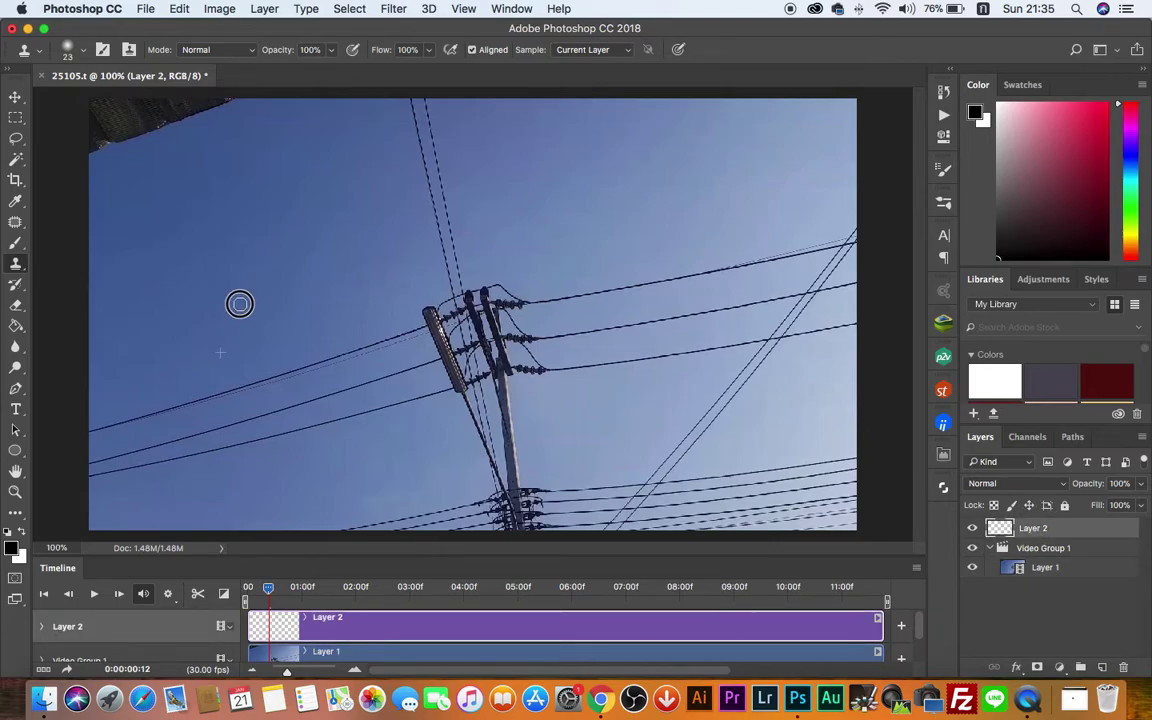
pyautogui.moveTo(229, 299); pyautogui.dragTo(214, 328)
pyautogui.moveTo(268, 592); pyautogui.dragTo(248, 592)
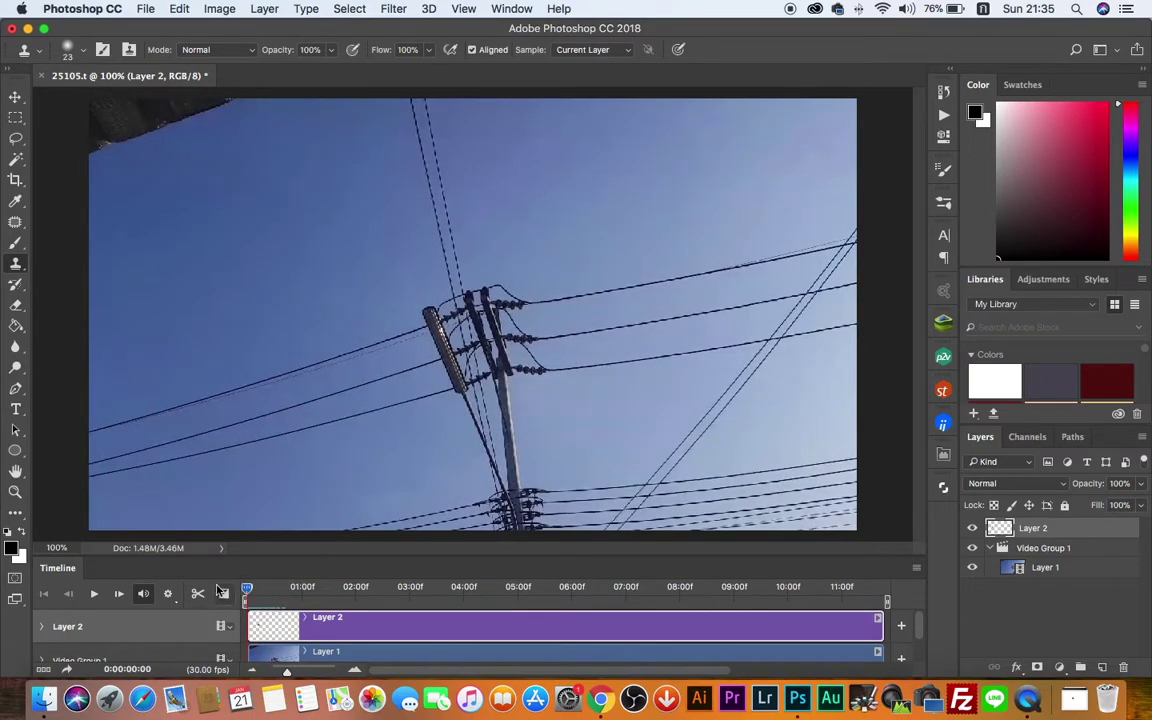
pyautogui.click(94, 594)
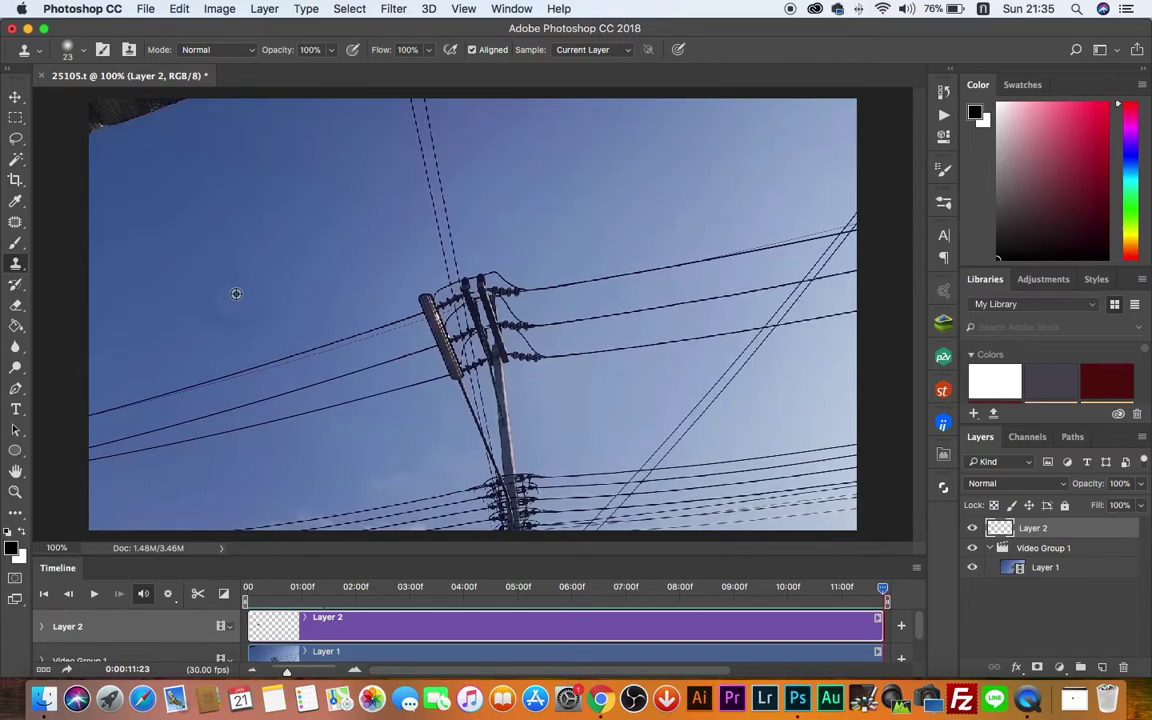
# Step: Zoom into the sky and compare Layer 1 with Layer 2 to inspect the cloned spot
pyautogui.scroll(2, 236, 293)
pyautogui.scroll(5, 238, 295)
pyautogui.scroll(-3, 244, 302)
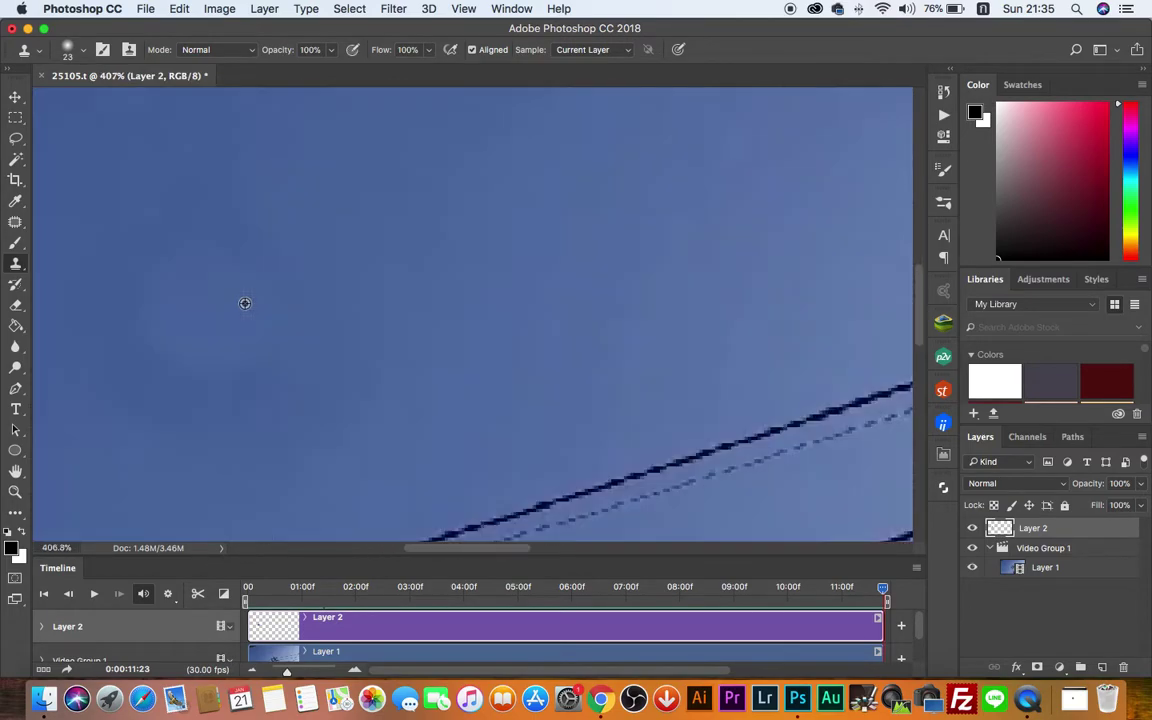
pyautogui.hscroll(-3, 280, 316)
pyautogui.hscroll(-2, 330, 315)
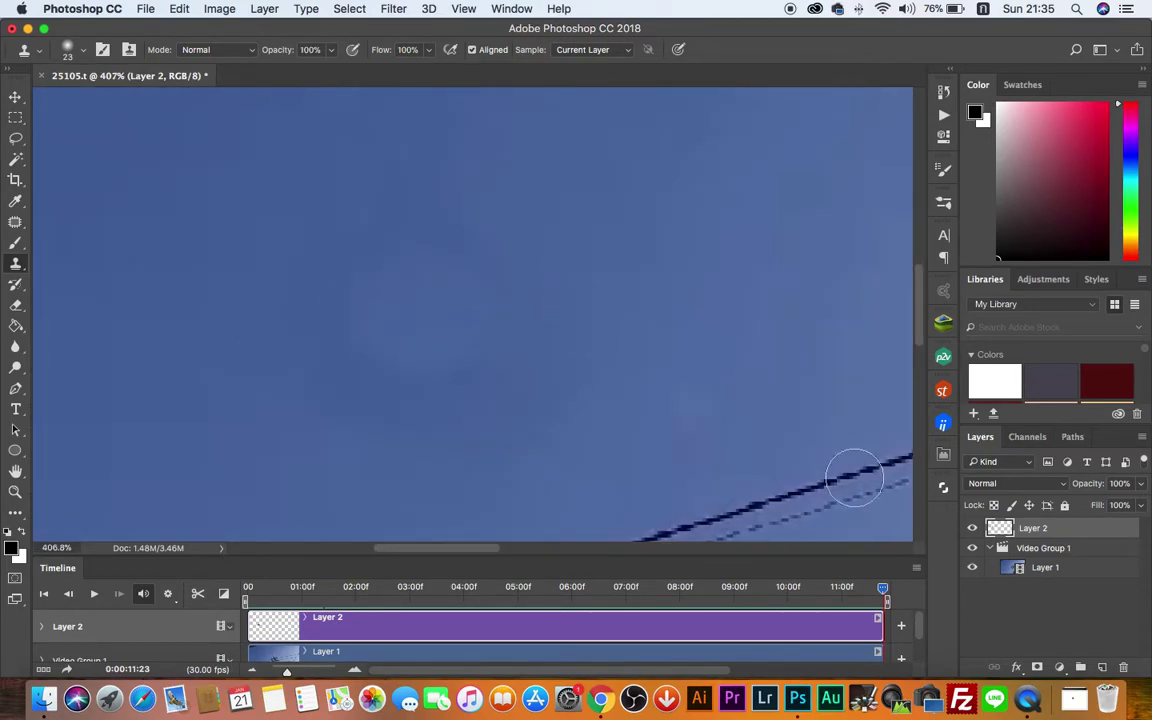
pyautogui.scroll(-3, 588, 388)
pyautogui.scroll(2, 571, 381)
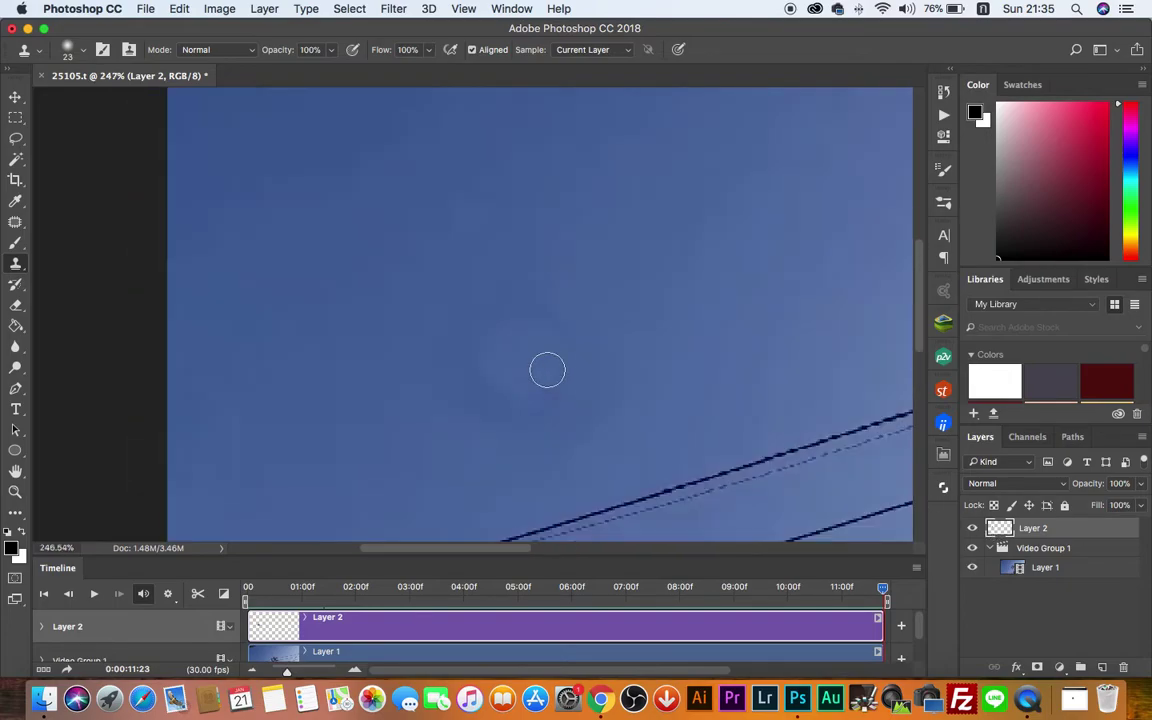
pyautogui.scroll(-2, 573, 385)
pyautogui.scroll(1, 576, 387)
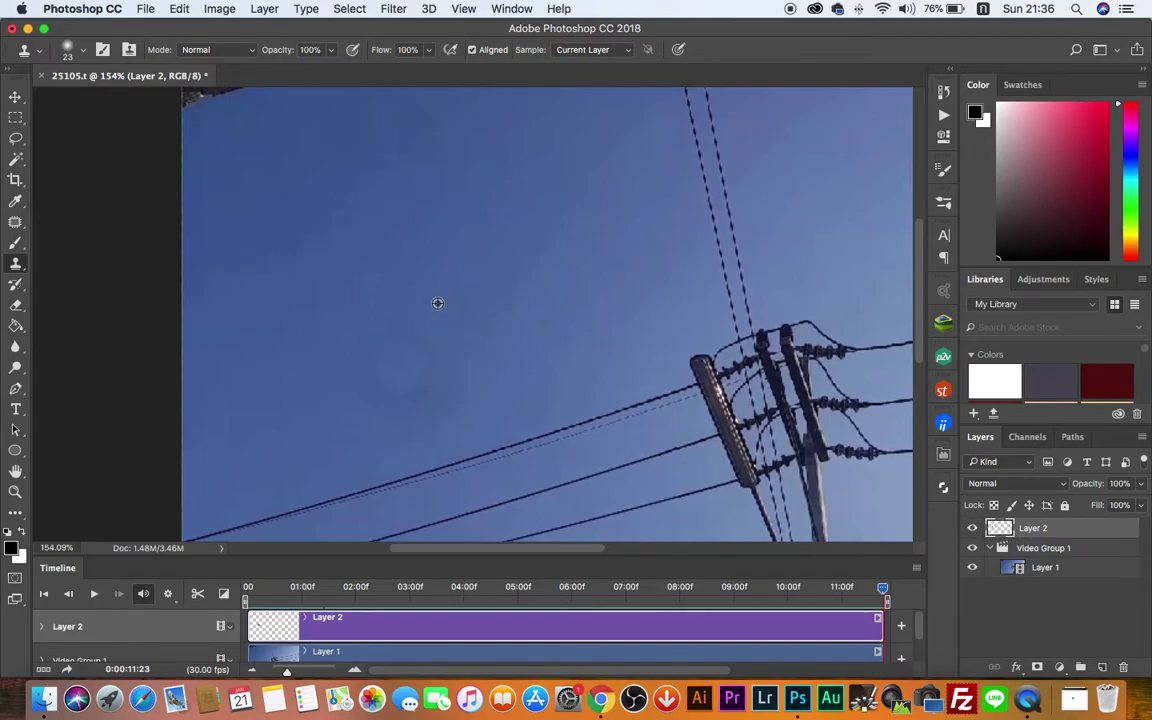
pyautogui.click(1088, 567)
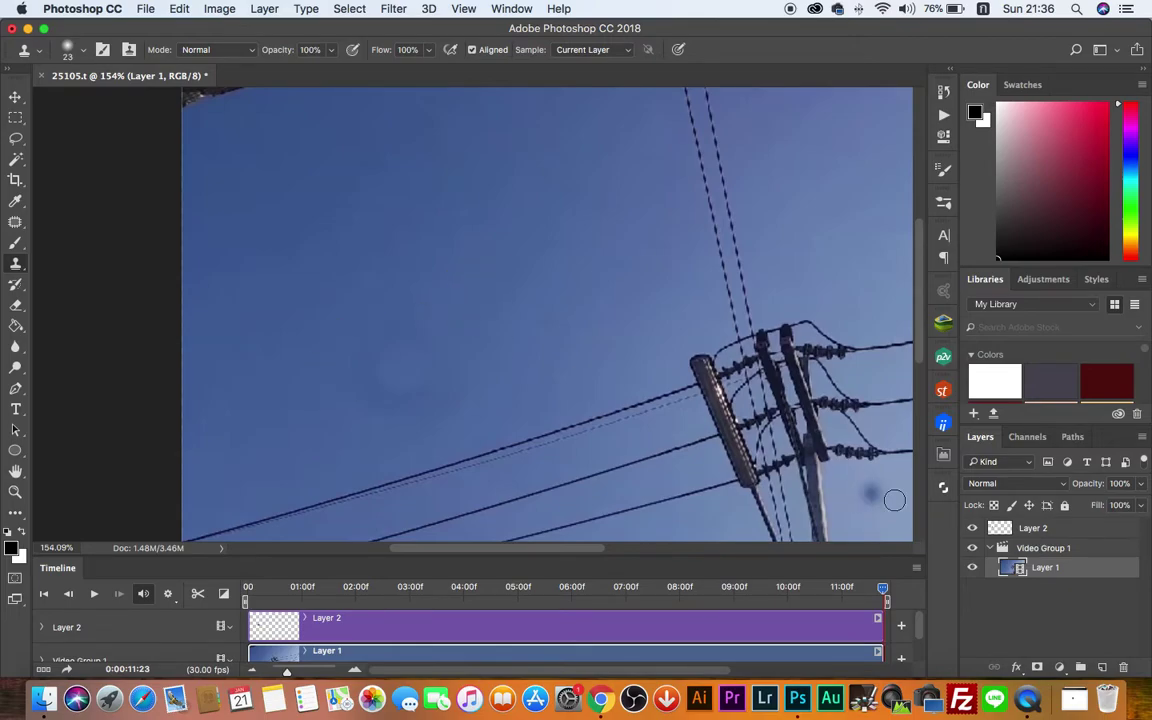
pyautogui.click(1030, 527)
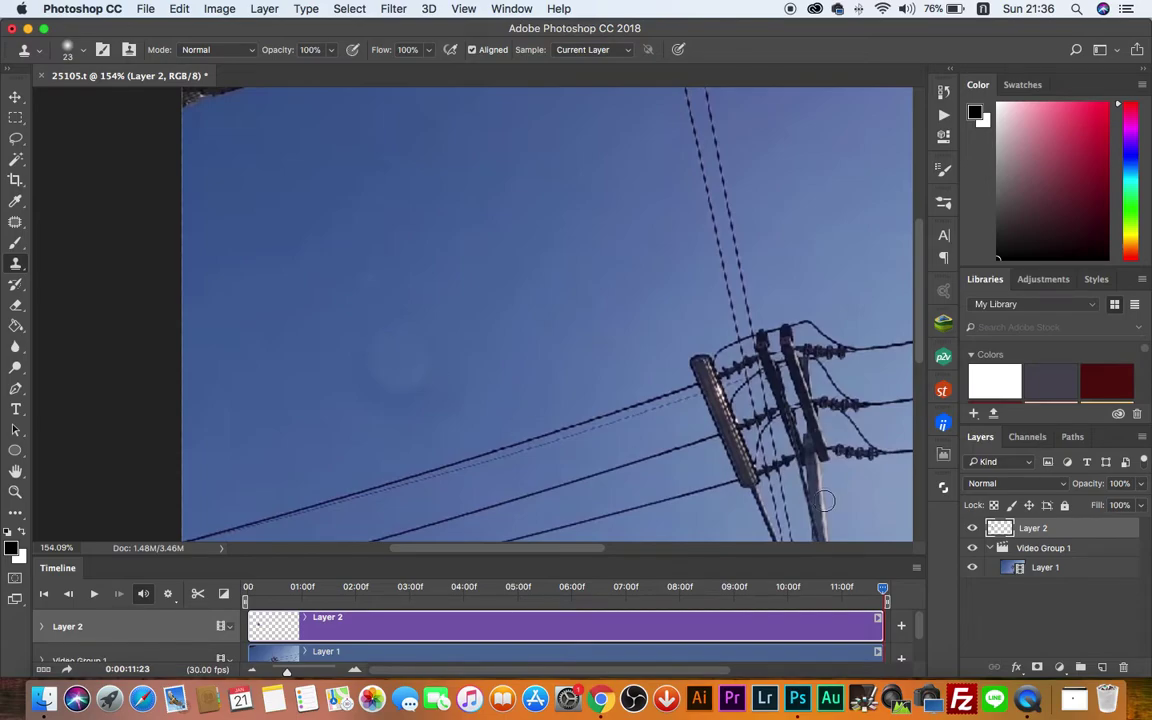
# Step: Recheck against Layer 1, then clone sky over the lighter patch on Layer 2
pyautogui.click(1008, 568)
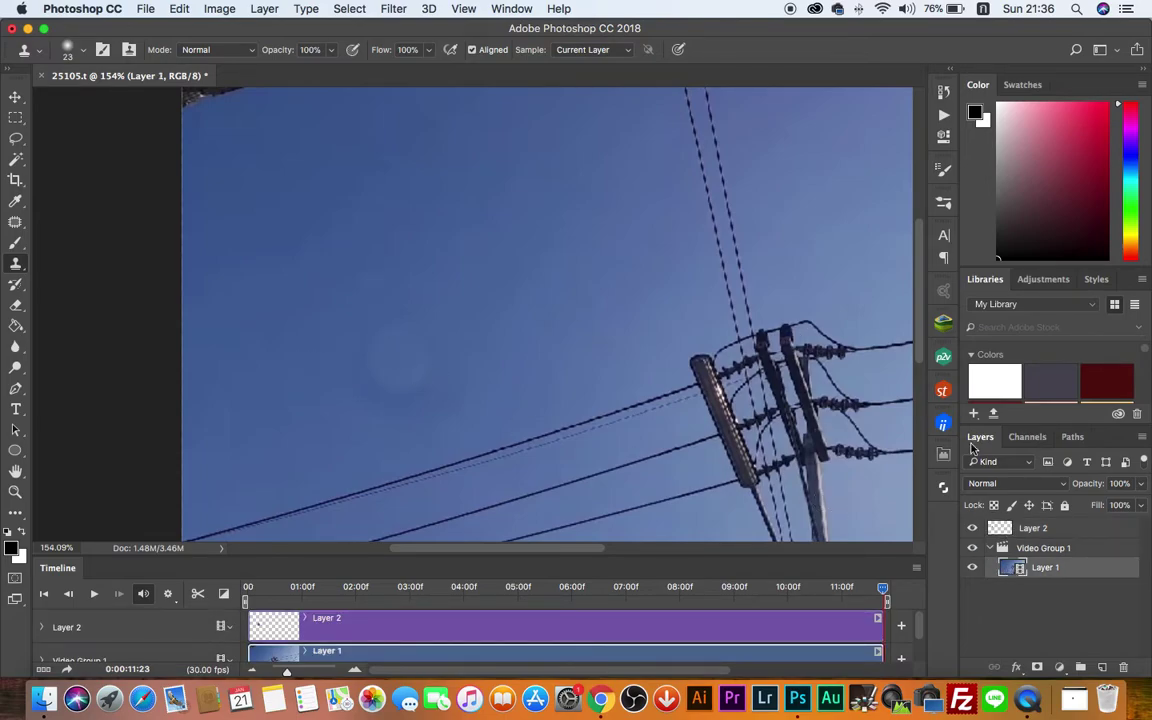
pyautogui.click(1030, 527)
pyautogui.moveTo(416, 324)
pyautogui.mouseDown()
pyautogui.moveTo(407, 328)
pyautogui.moveTo(412, 300)
pyautogui.mouseUp()
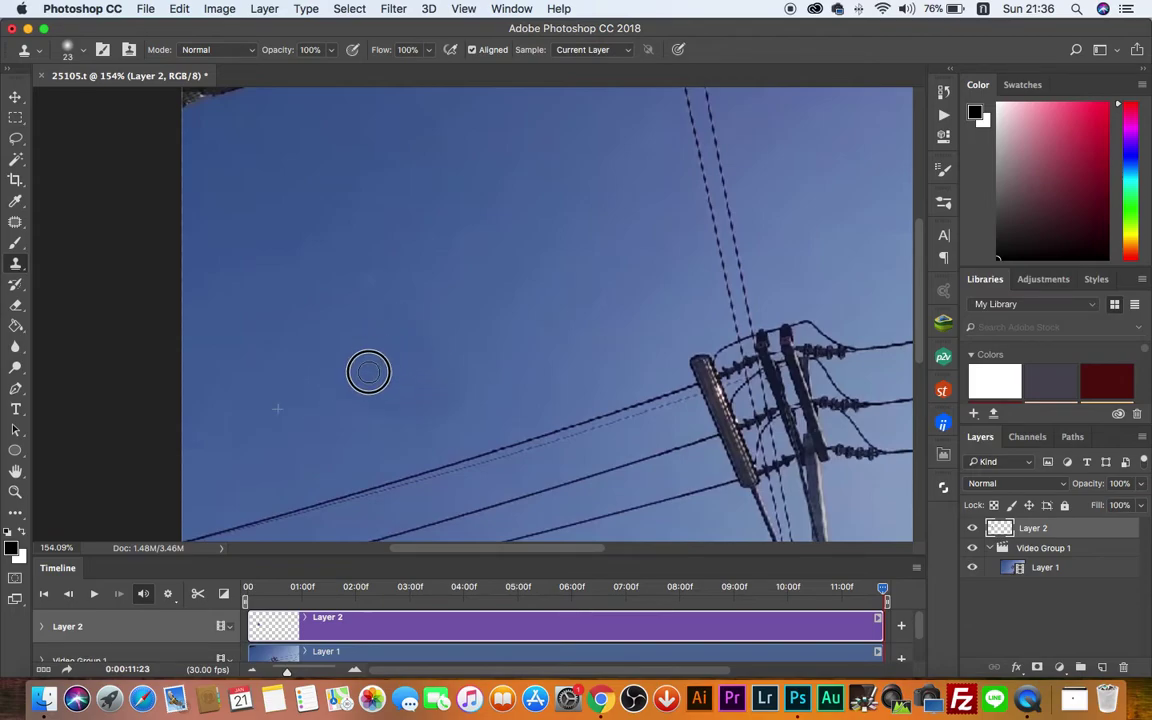
# Step: Resize the clone brush to 35 px, paint over the patch, and start playback
pyautogui.rightClick(412, 300)
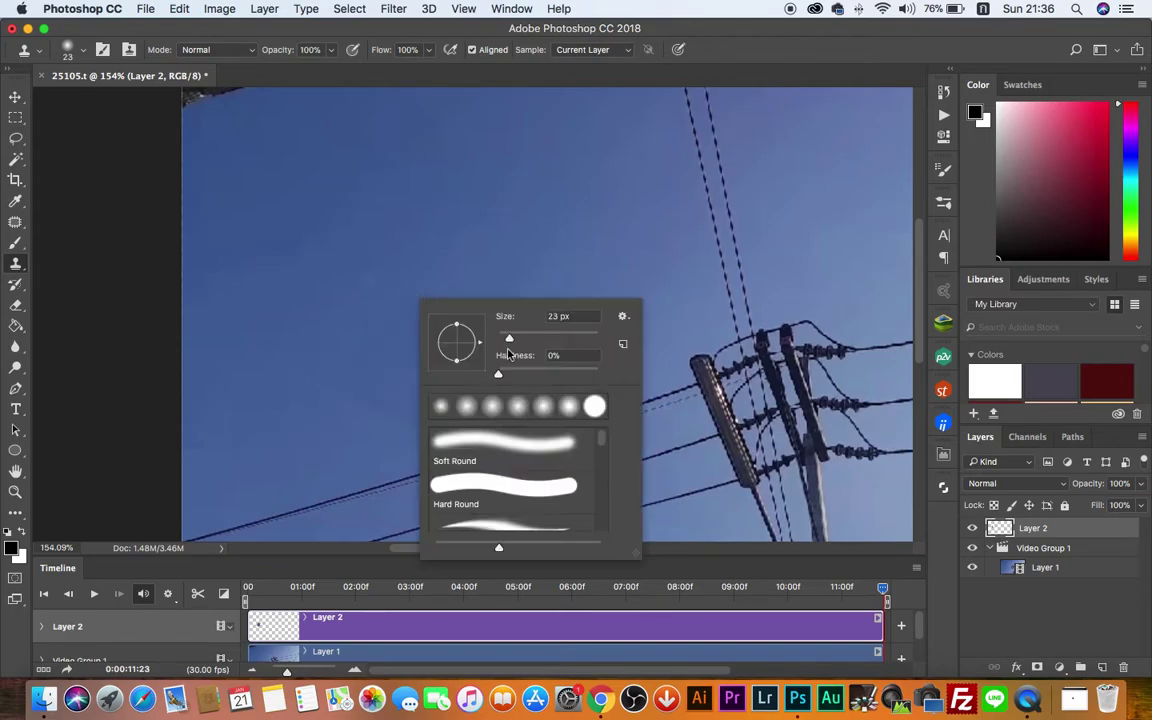
pyautogui.moveTo(509, 338); pyautogui.dragTo(514, 338)
pyautogui.click(352, 326)
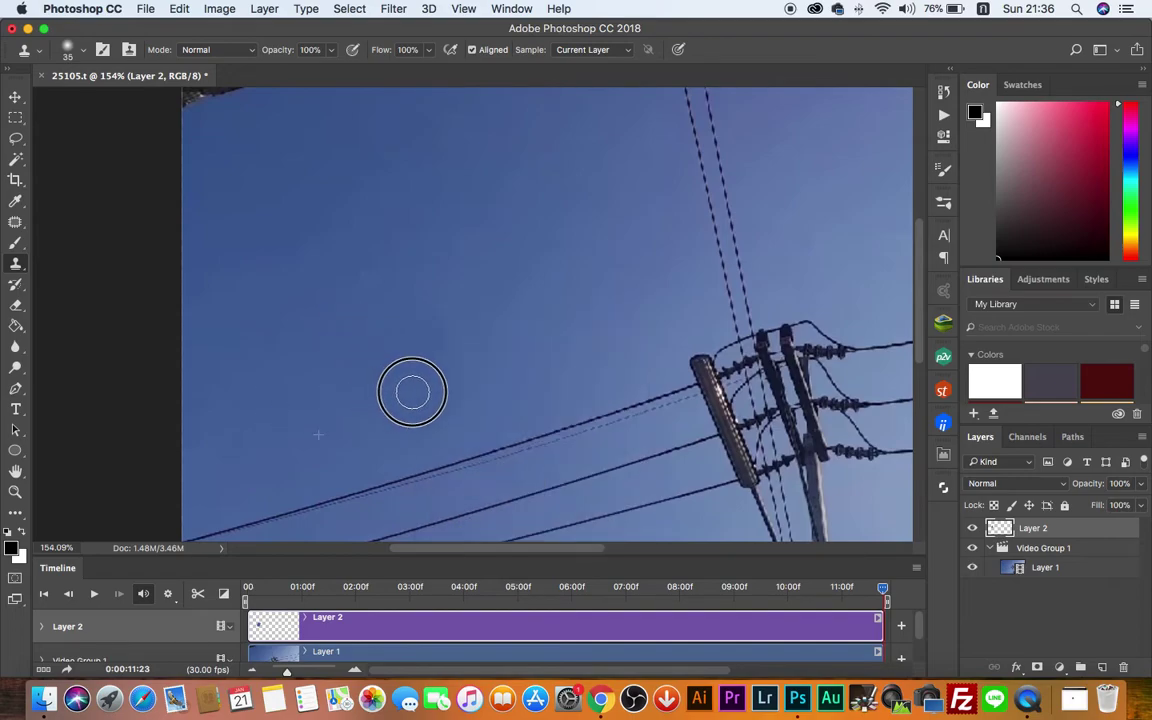
pyautogui.moveTo(411, 391)
pyautogui.mouseDown()
pyautogui.moveTo(432, 325)
pyautogui.moveTo(354, 343)
pyautogui.mouseUp()
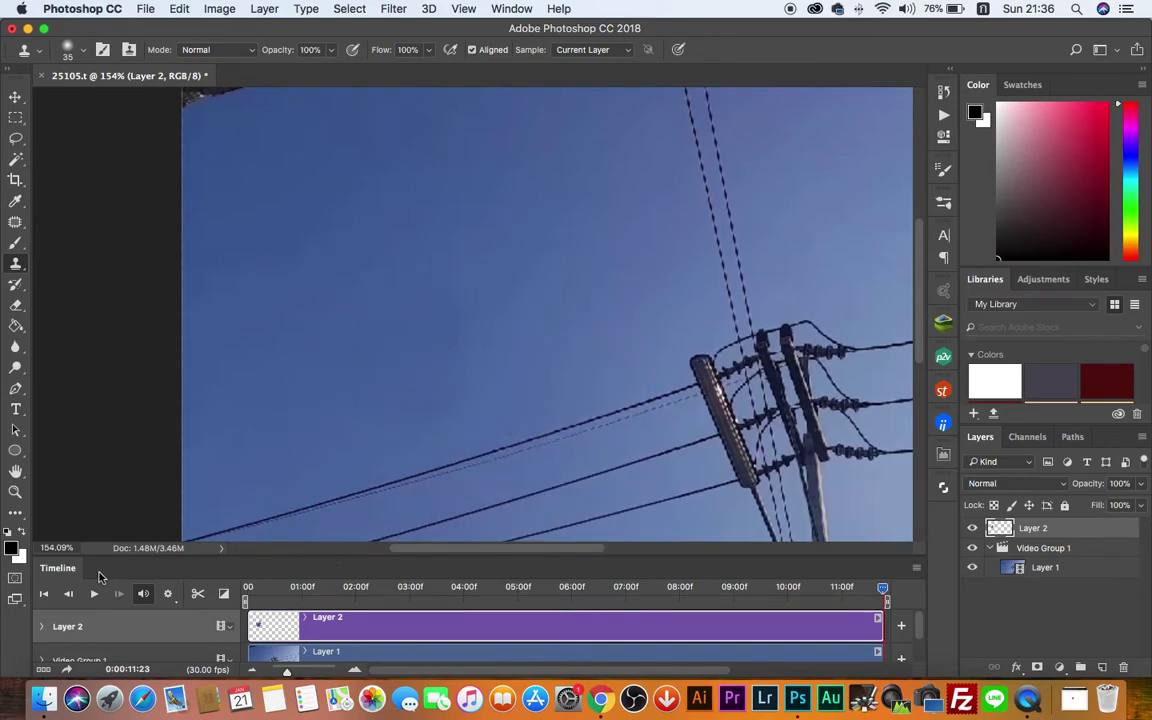
pyautogui.press('space')
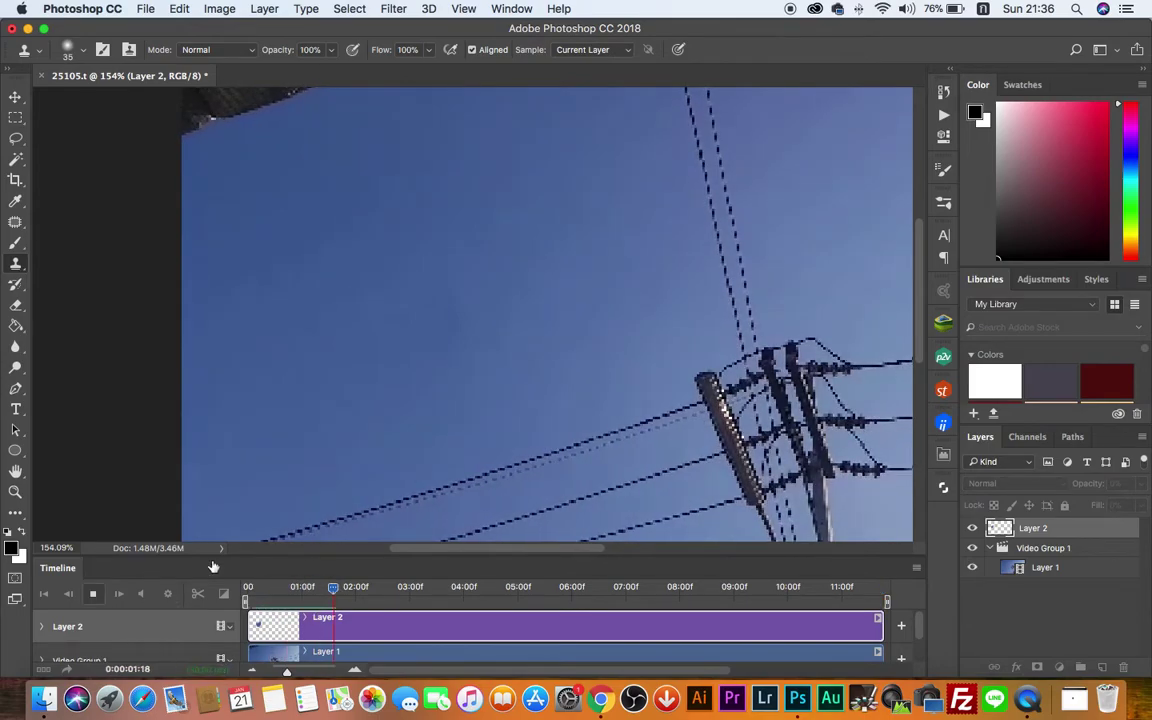
# Step: Fit the video frame to the window, zoom out, then refit while the clip plays
pyautogui.press('super+0')
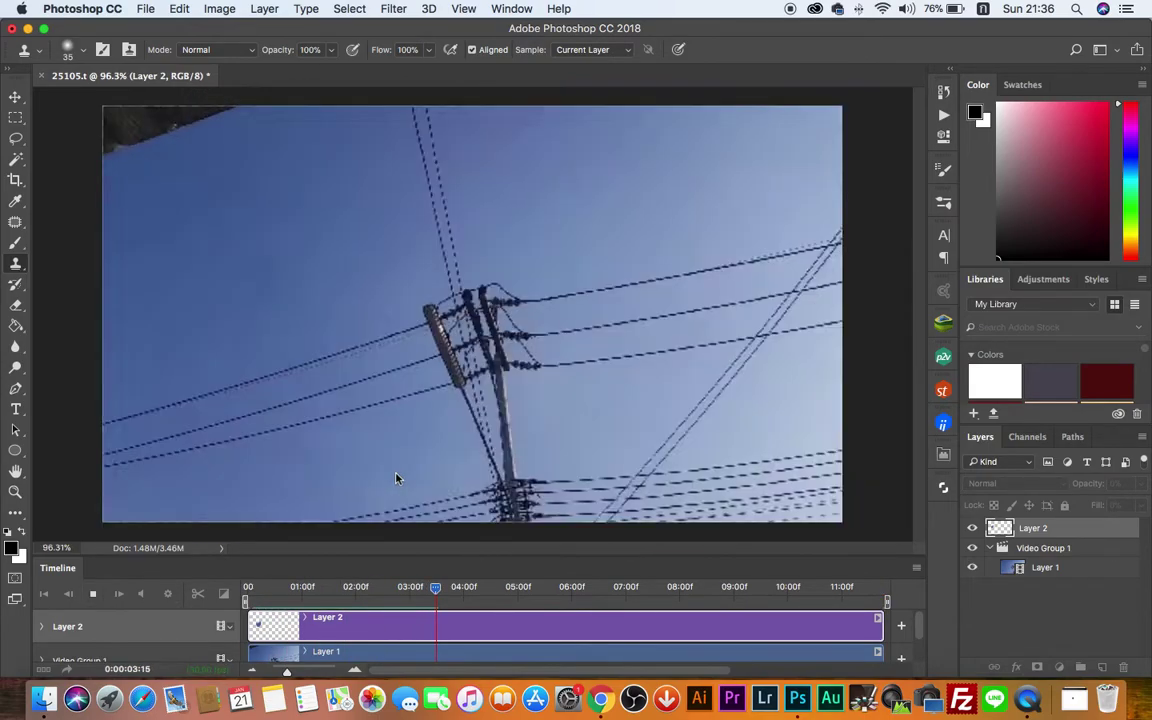
pyautogui.press('super+minus')
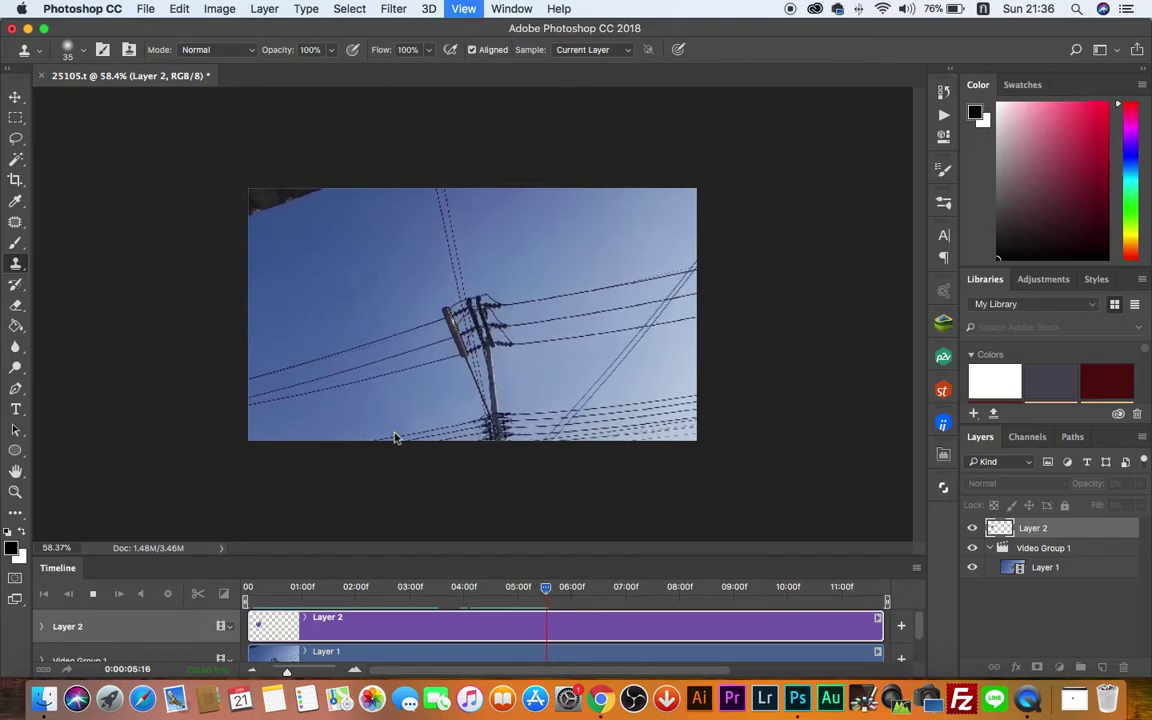
pyautogui.press('super+0')
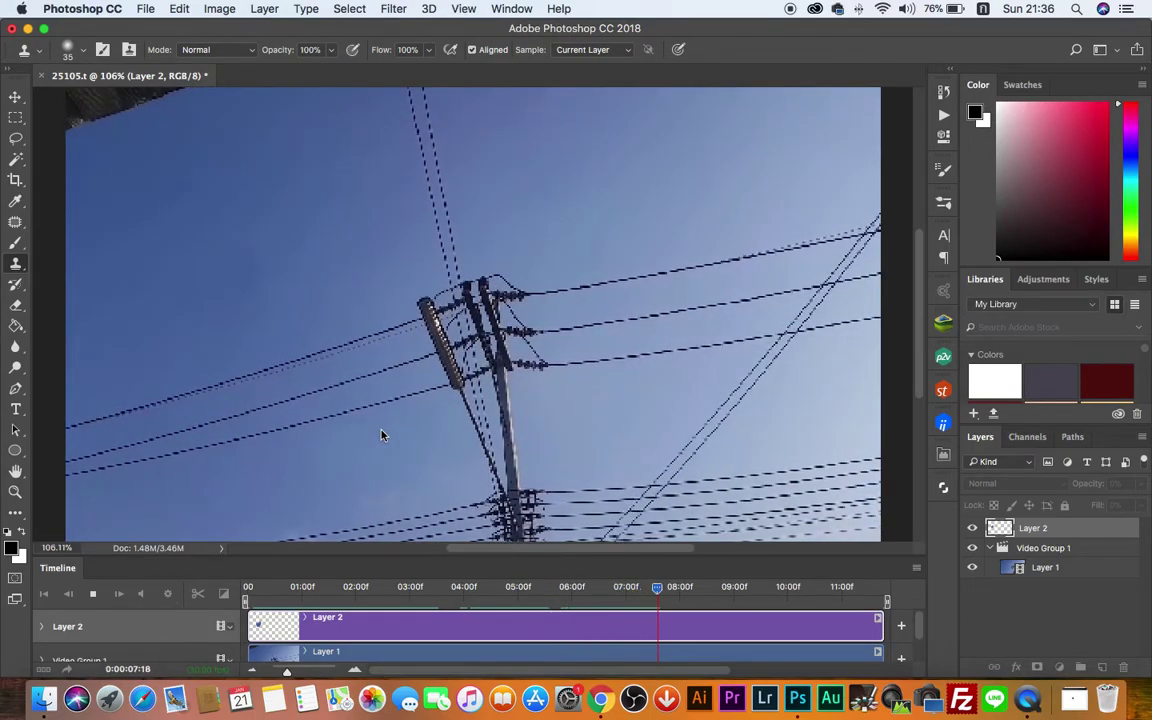